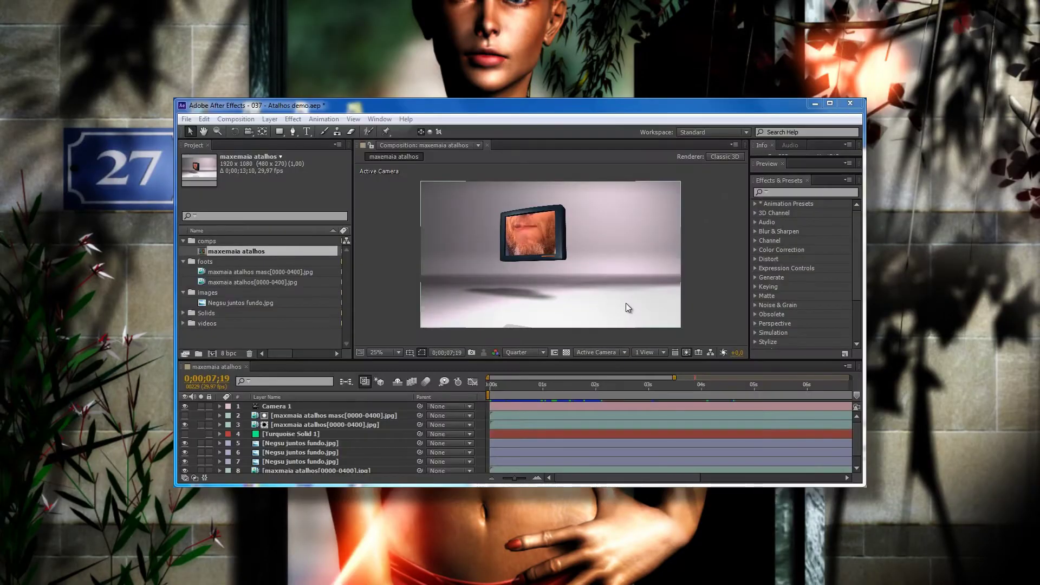
# Step: Cycle from the Rectangle tool through the shape variants to Polygon, then pick the Ellipse Tool
pyautogui.click(279, 132)
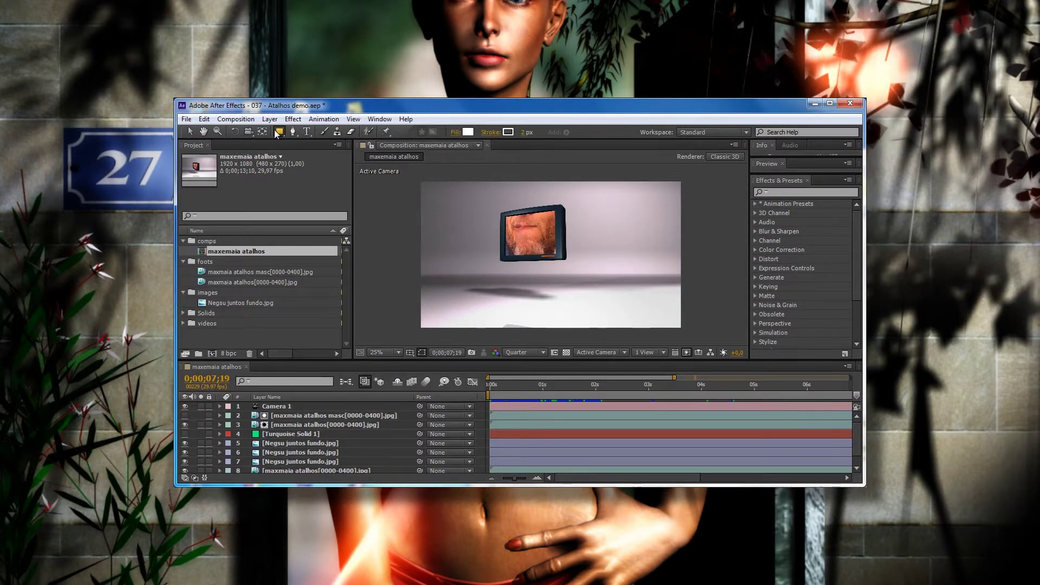
pyautogui.press('alt')
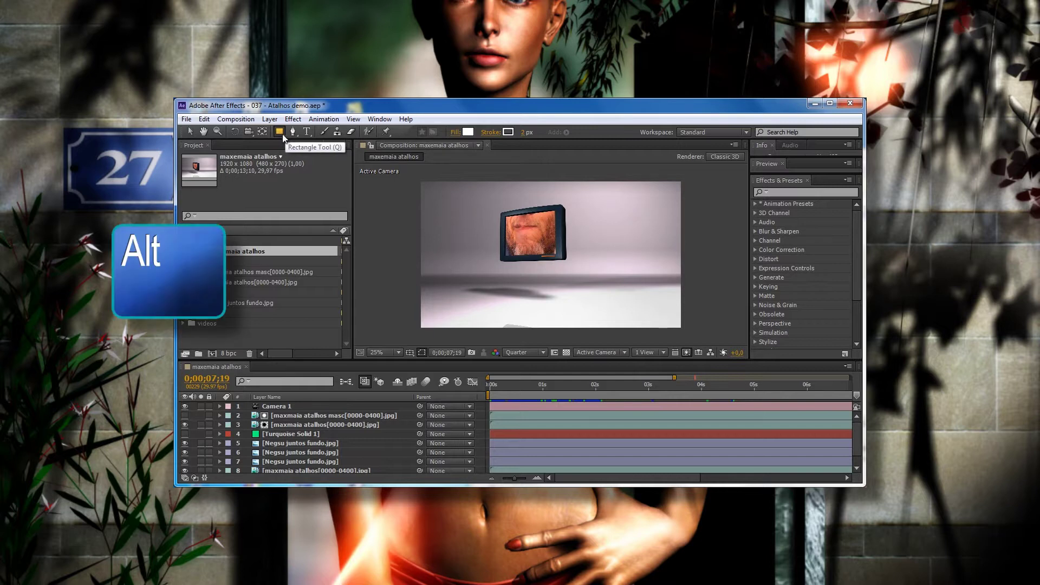
pyautogui.keyDown('alt'); pyautogui.click(285, 138); pyautogui.keyUp('alt')
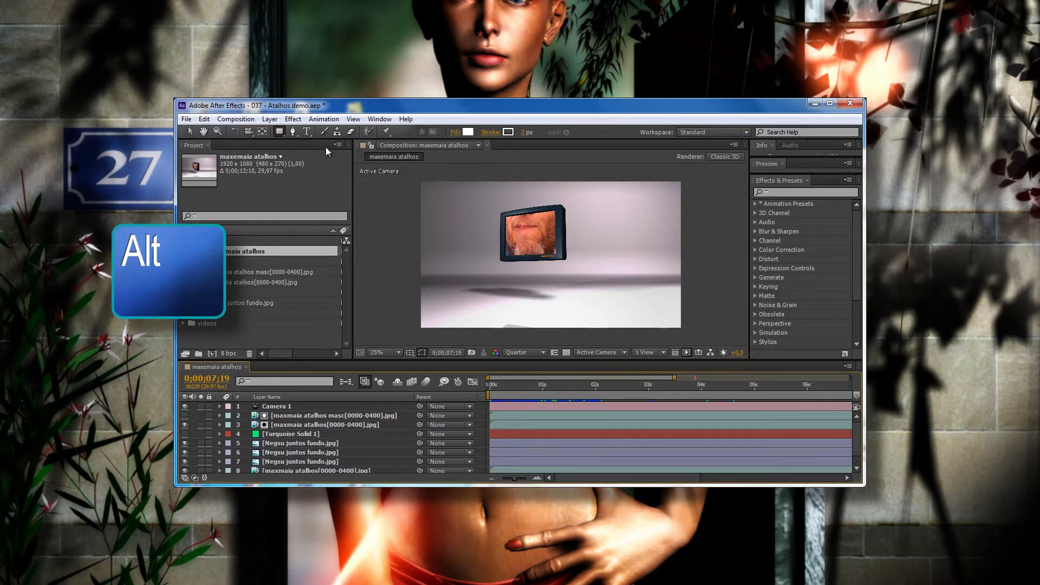
pyautogui.keyDown('alt'); pyautogui.click(278, 133); pyautogui.keyUp('alt')
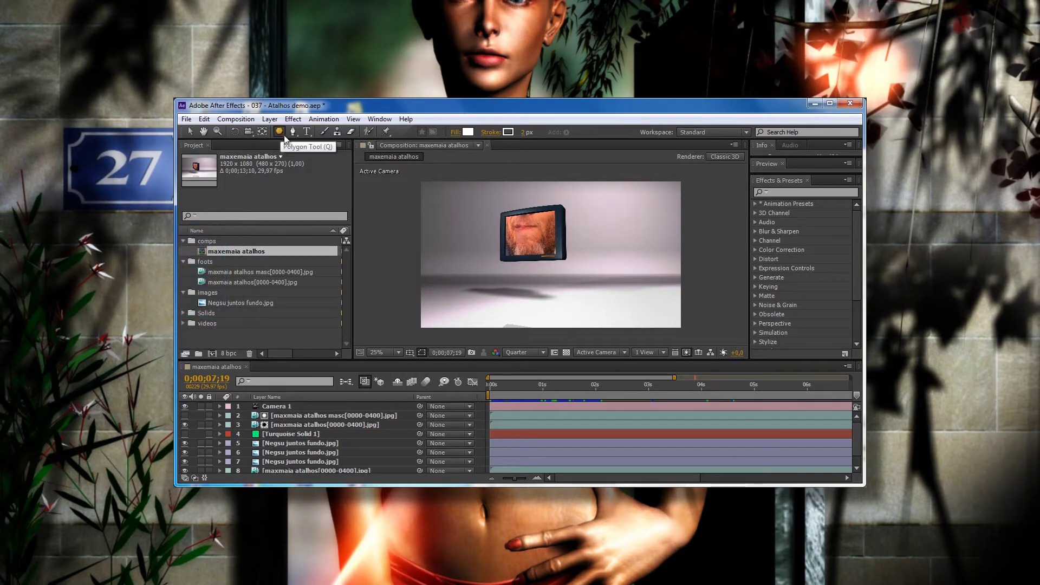
pyautogui.click(284, 135)
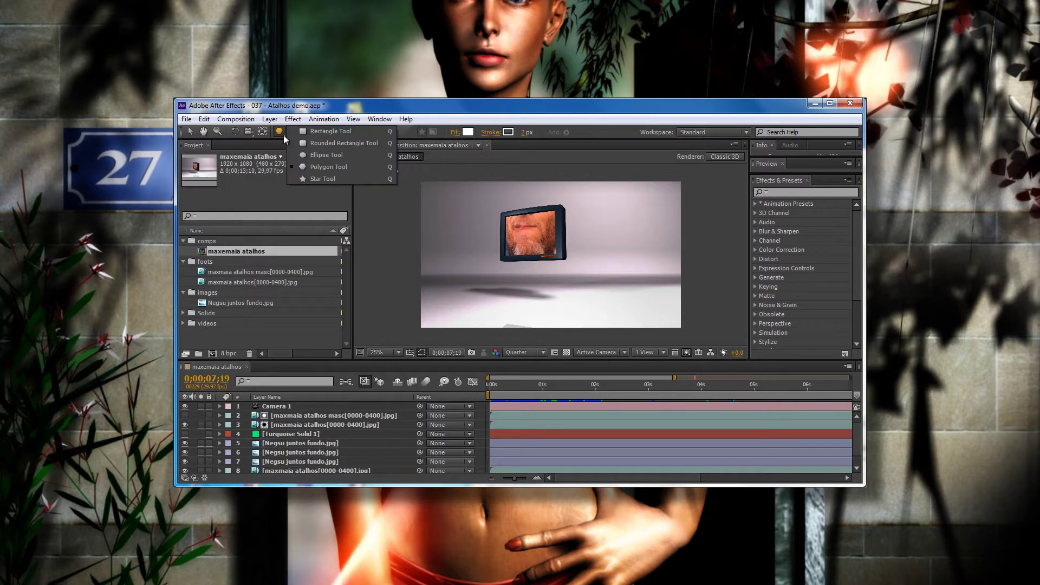
pyautogui.click(326, 155)
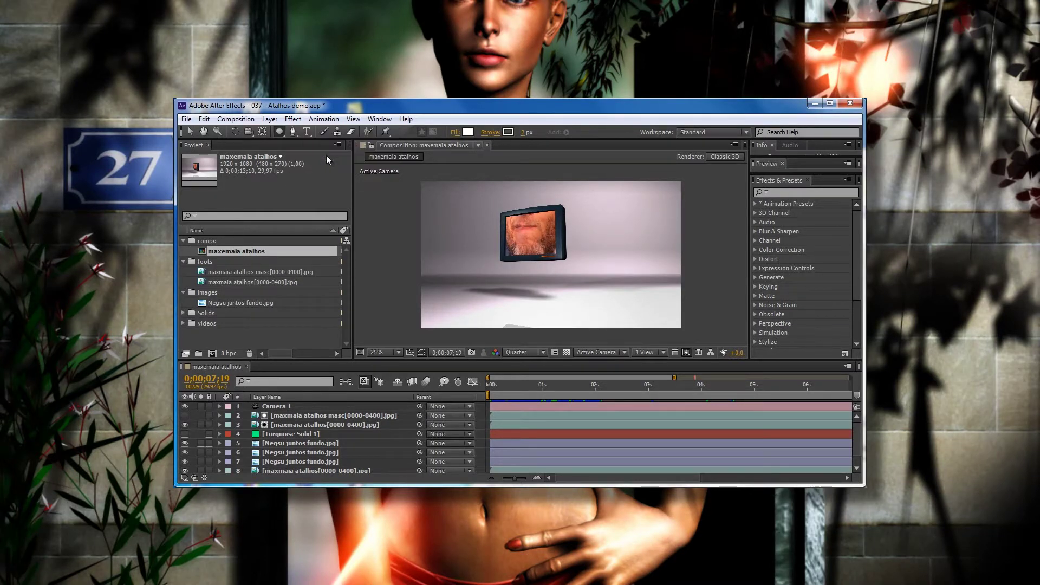
# Step: Add a full-composition test ellipse, delete its layer, and reselect the Ellipse tool
pyautogui.doubleClick(279, 132)
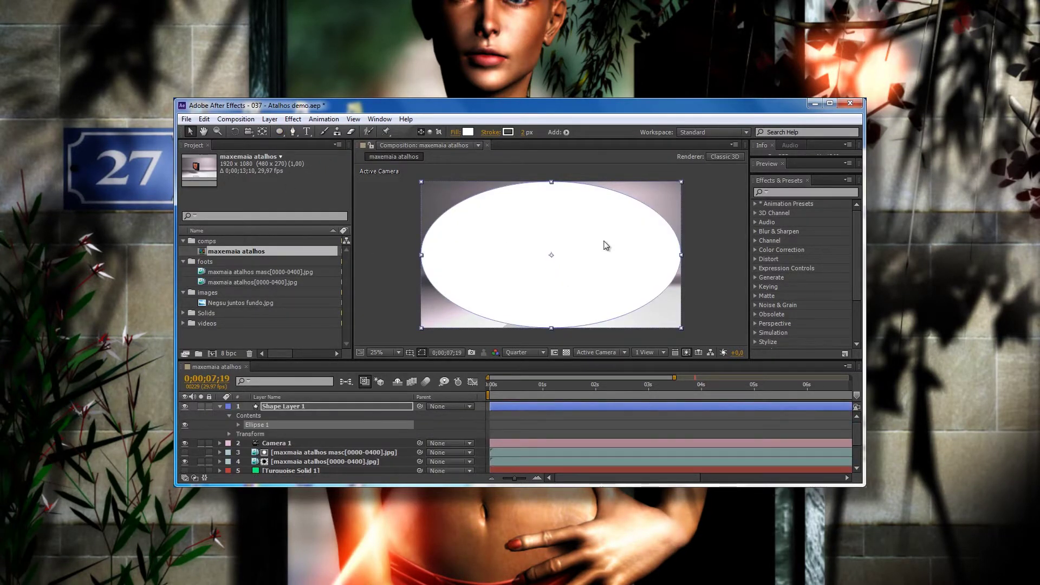
pyautogui.click(284, 406)
pyautogui.press('Delete')
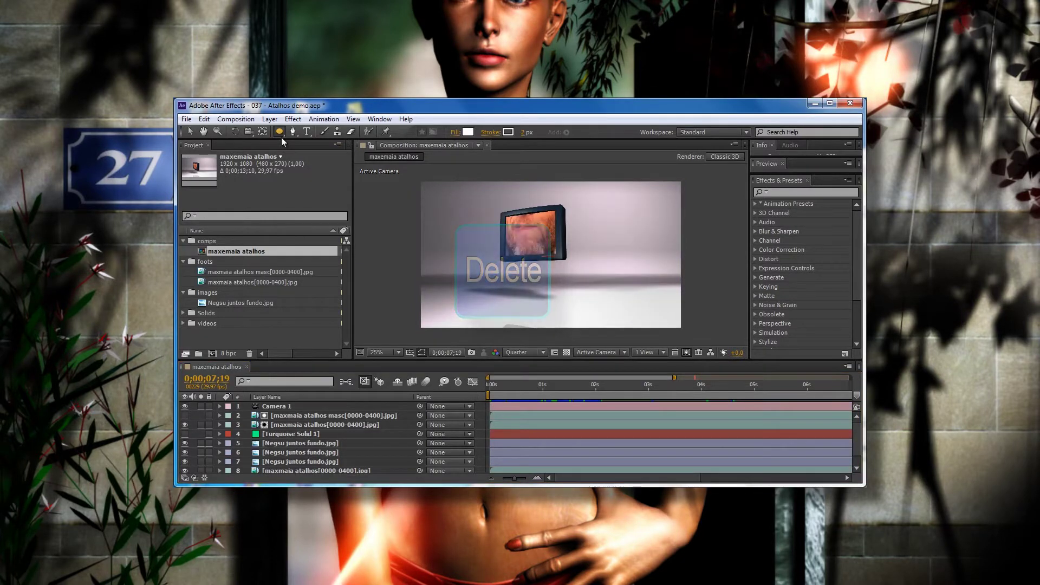
pyautogui.click(280, 134)
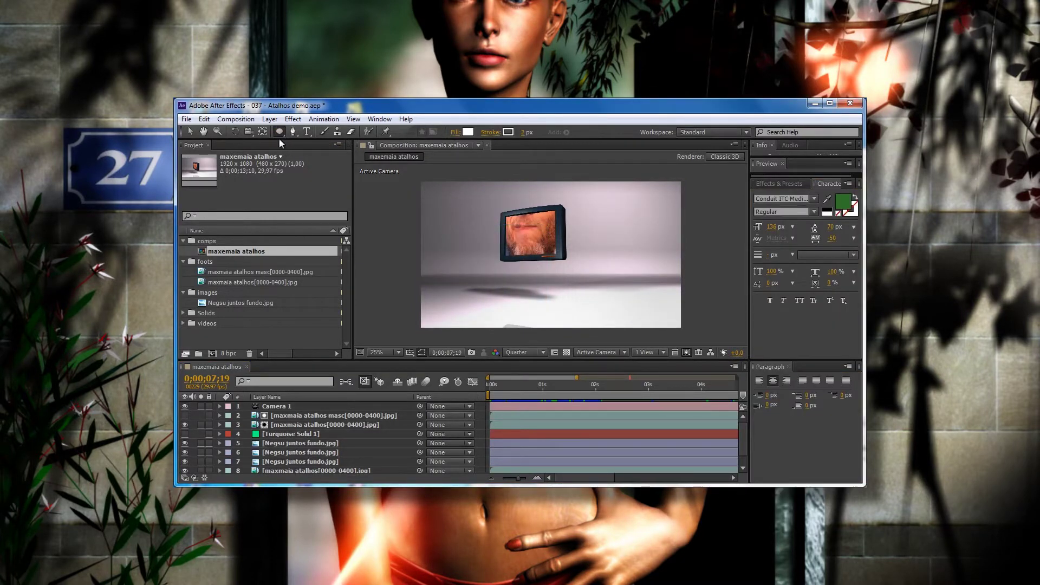
# Step: Try the Pen, Convert Vertex, Vertical Type, Puppet Starch and Puppet Pin tools, then return to Ellipse
pyautogui.keyDown('alt'); pyautogui.click(293, 132); pyautogui.keyUp('alt')
pyautogui.keyDown('alt'); pyautogui.click(295, 135); pyautogui.keyUp('alt')
pyautogui.click(312, 137)
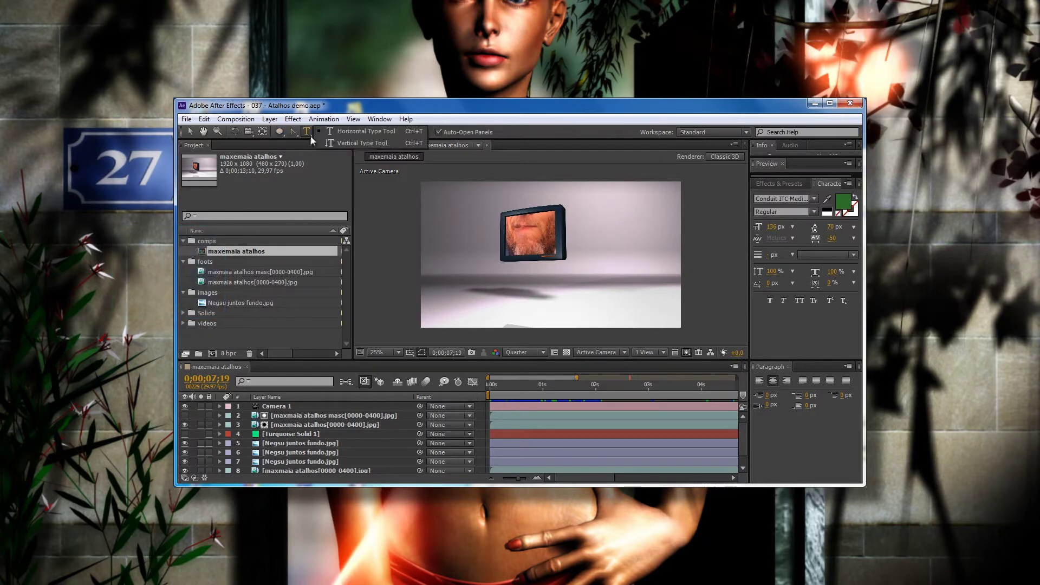
pyautogui.click(350, 140)
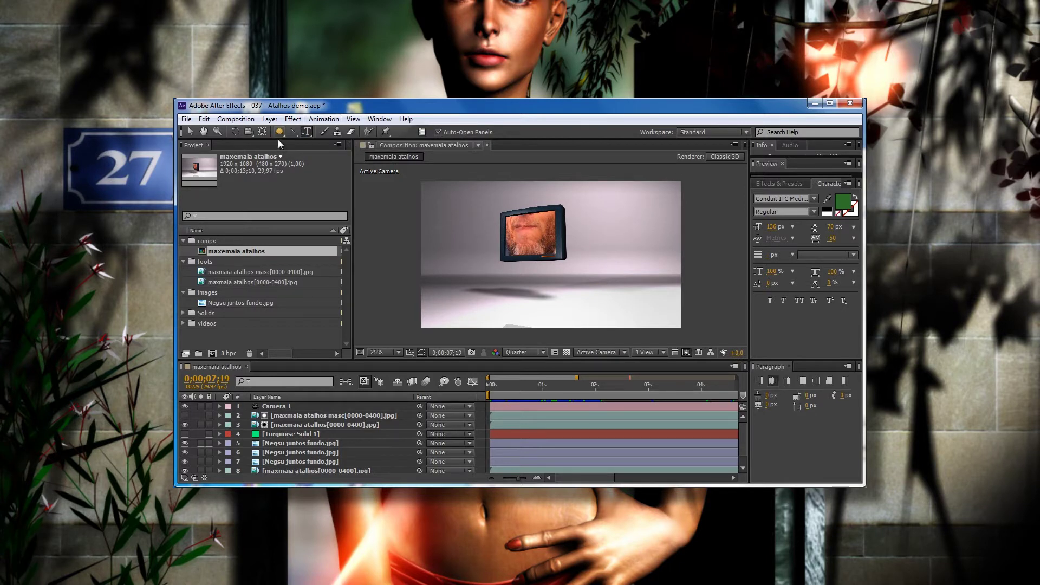
pyautogui.click(387, 135)
pyautogui.hotkey('ctrl', 'p')
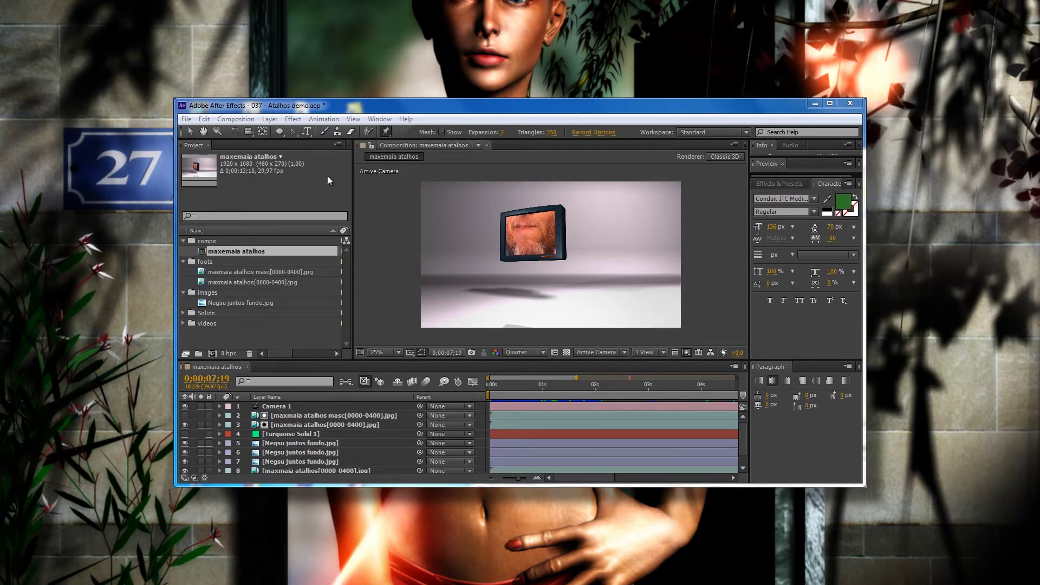
pyautogui.click(279, 133)
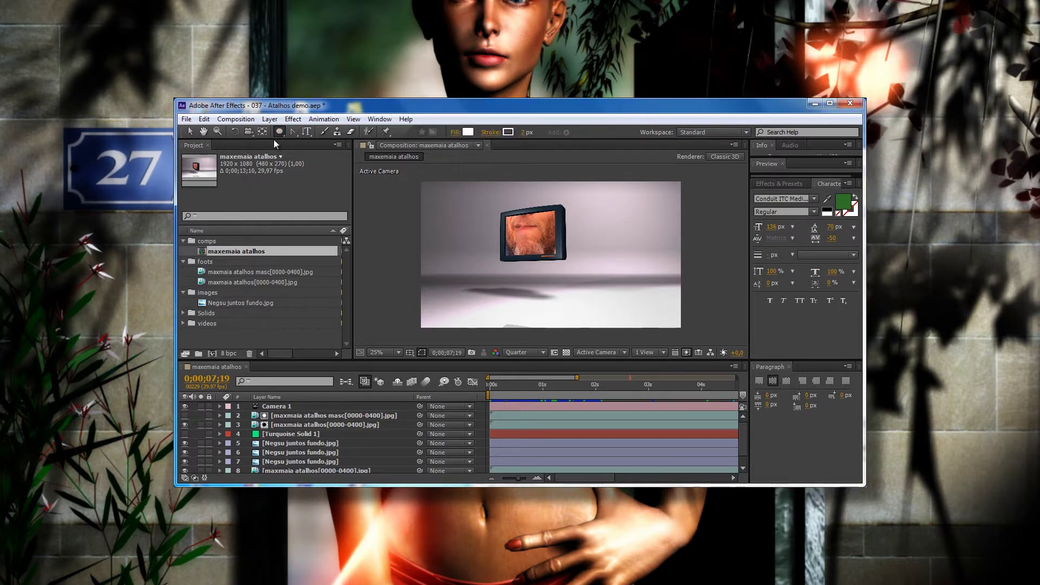
pyautogui.press('h')
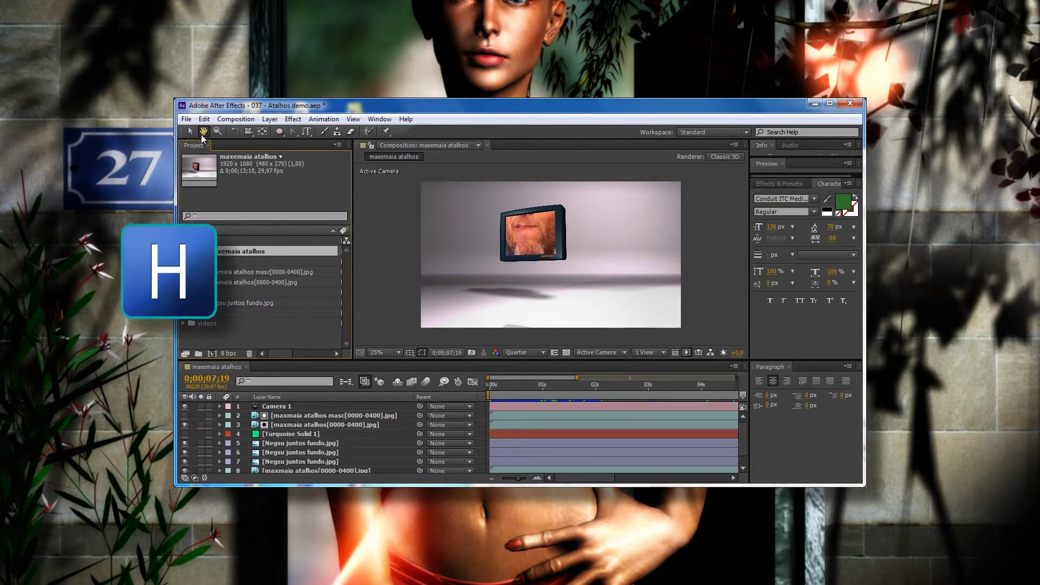
pyautogui.moveTo(431, 227); pyautogui.dragTo(440, 234)
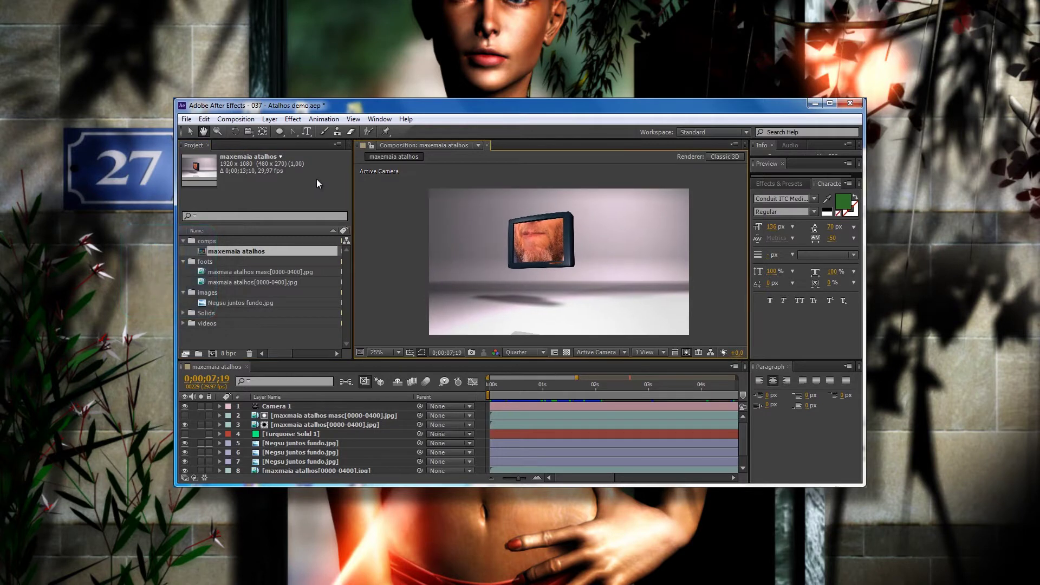
pyautogui.press('v')
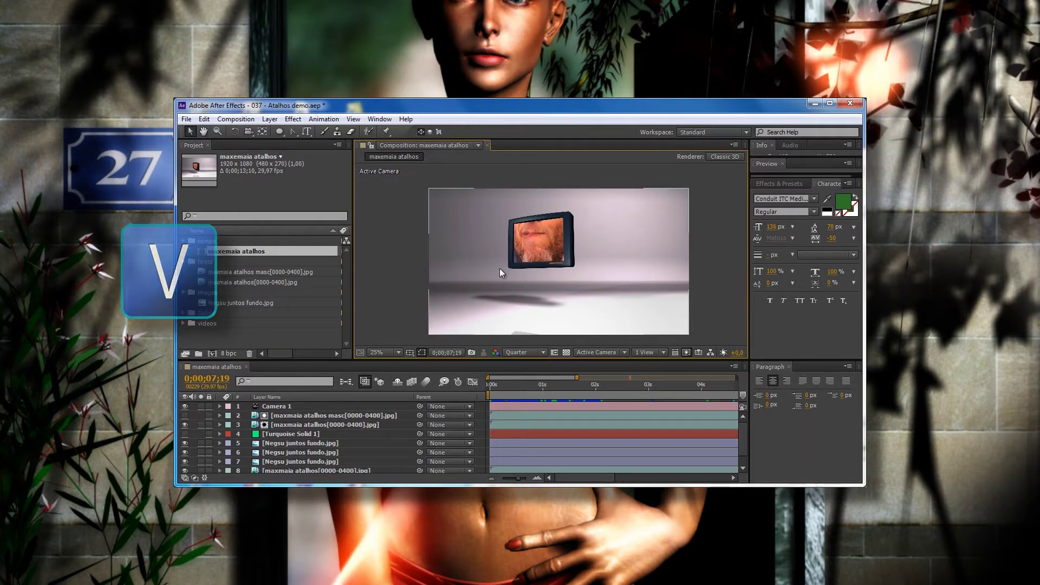
pyautogui.press('z')
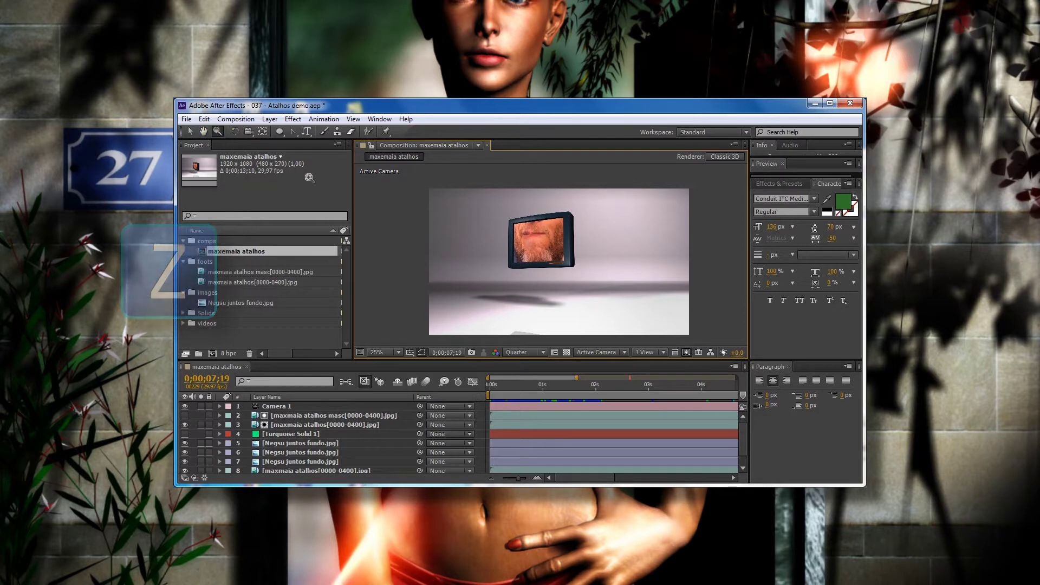
pyautogui.moveTo(494, 244); pyautogui.dragTo(551, 261)
pyautogui.click(381, 353)
pyautogui.click(396, 365)
pyautogui.click(387, 353)
pyautogui.click(393, 445)
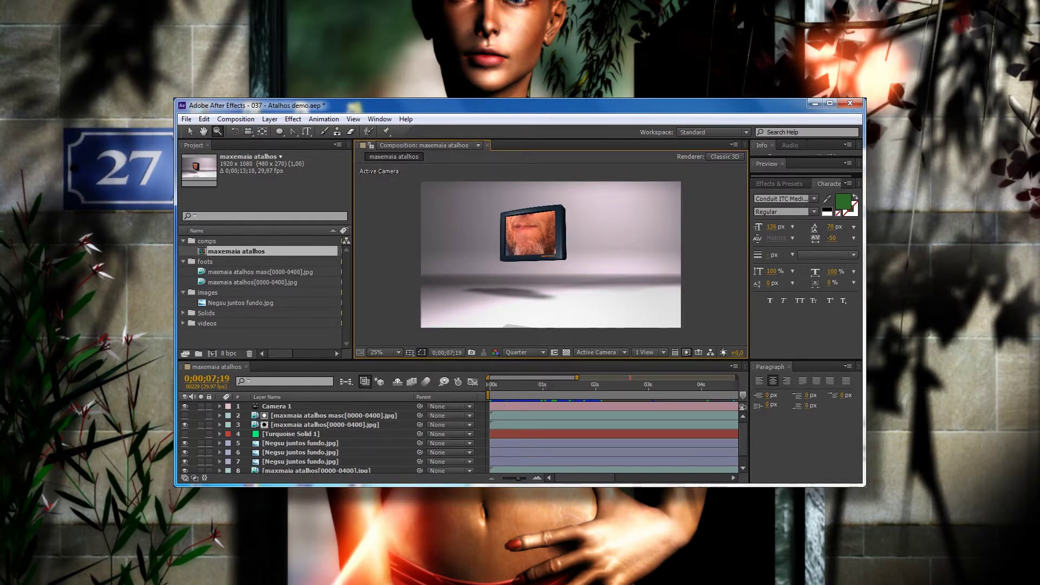
pyautogui.click(536, 237)
pyautogui.keyDown('alt'); pyautogui.click(544, 246); pyautogui.keyUp('alt')
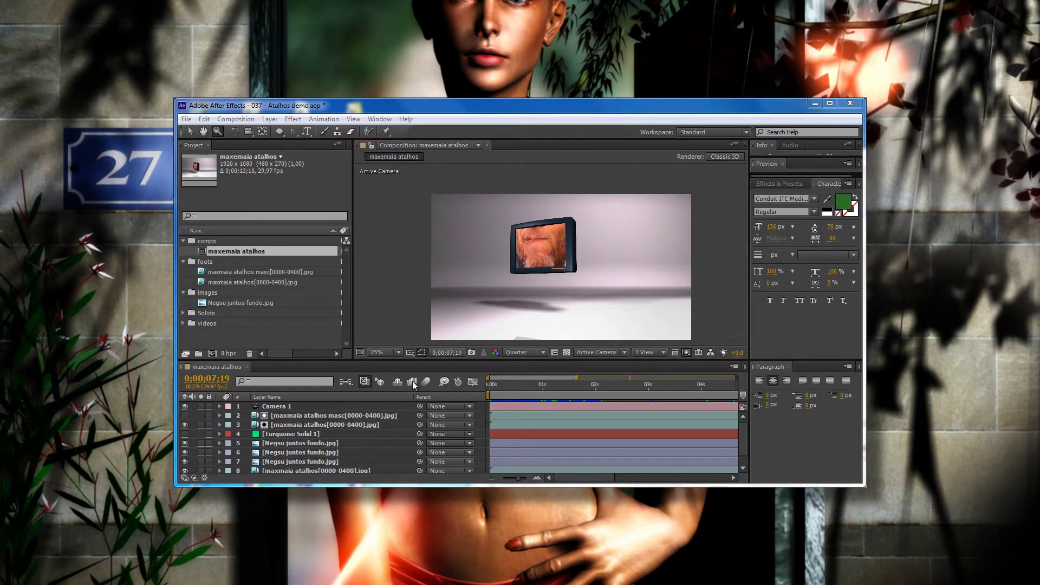
pyautogui.click(310, 415)
pyautogui.keyDown('shift'); pyautogui.click(316, 424); pyautogui.keyUp('shift')
pyautogui.press('w')
pyautogui.moveTo(550, 226)
pyautogui.mouseDown()
pyautogui.moveTo(445, 218)
pyautogui.moveTo(636, 325)
pyautogui.mouseUp()
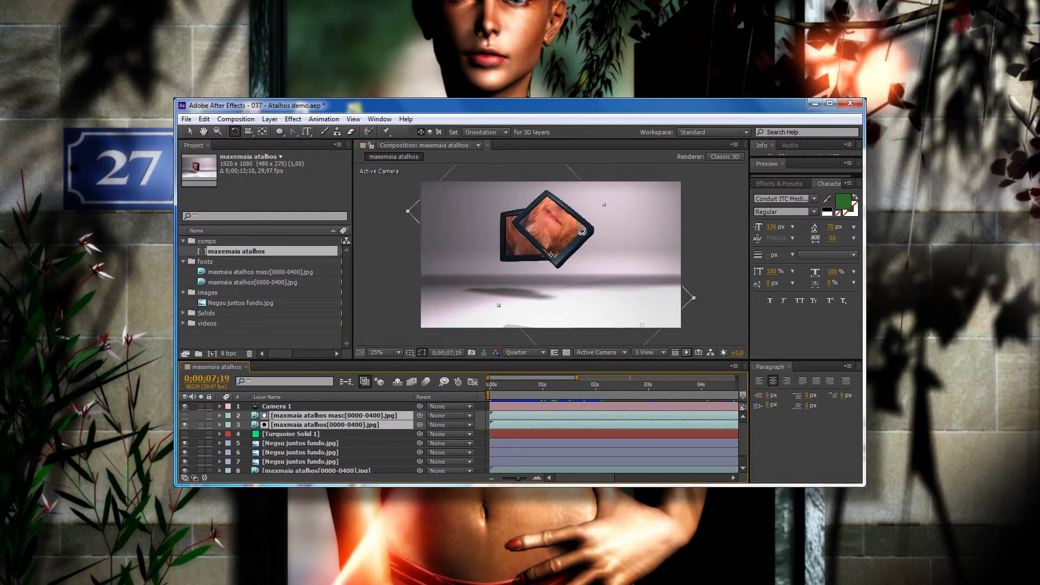
pyautogui.hotkey('ctrl', 'z')
pyautogui.hotkey('ctrl', 'z')
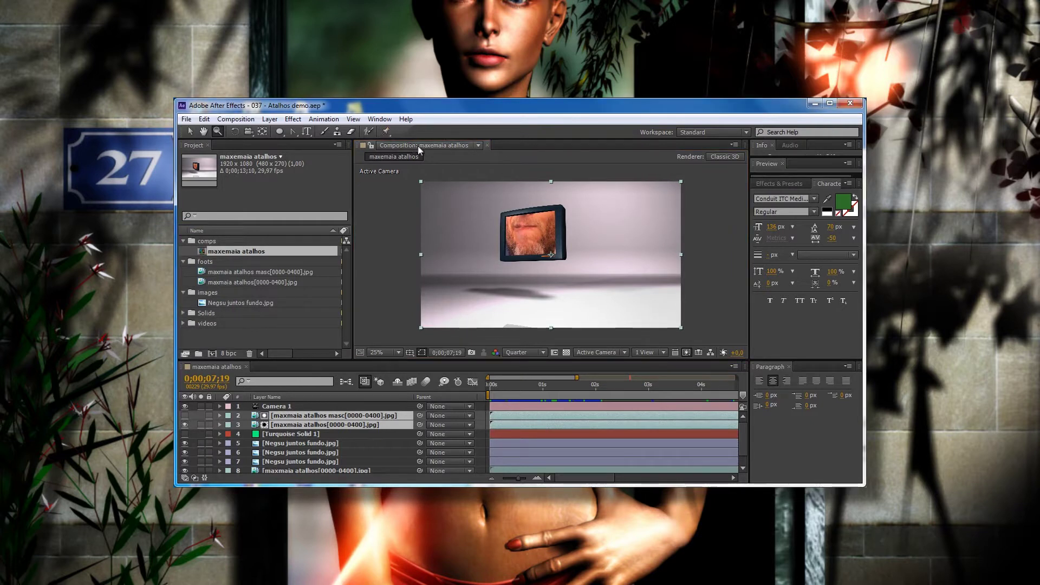
pyautogui.hotkey('alt', 'w')
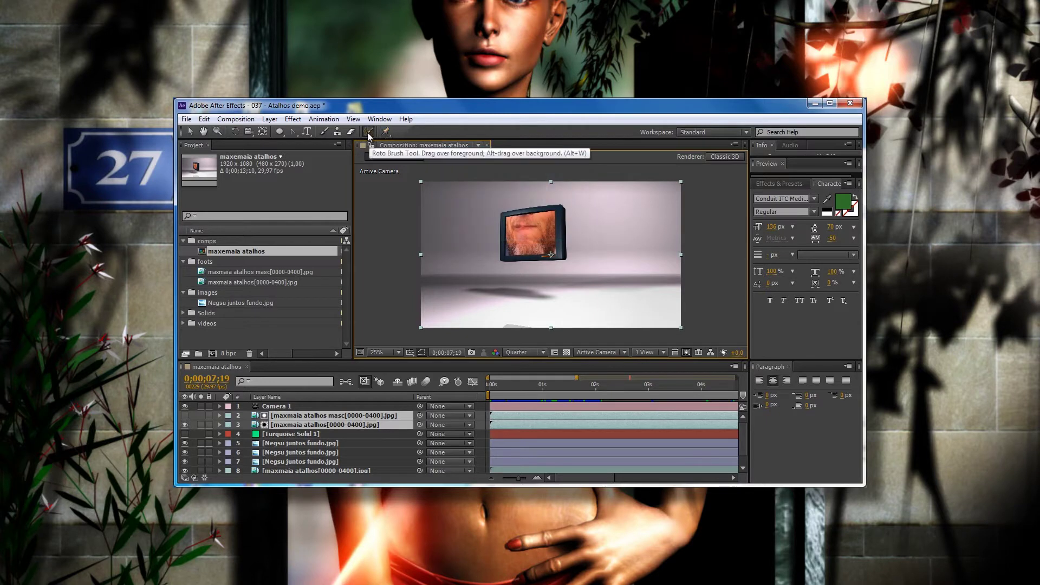
pyautogui.press('z')
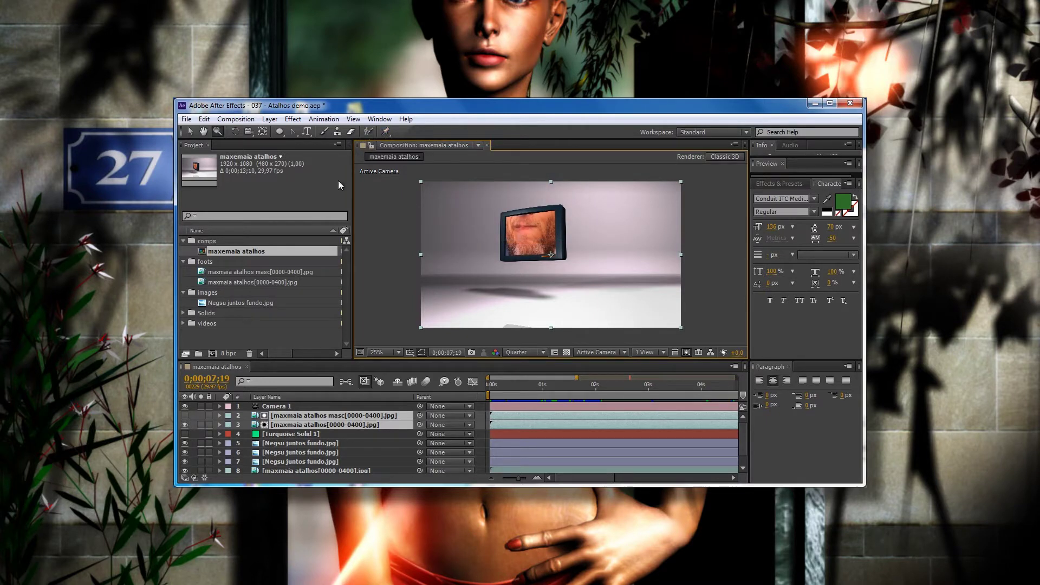
pyautogui.press('c')
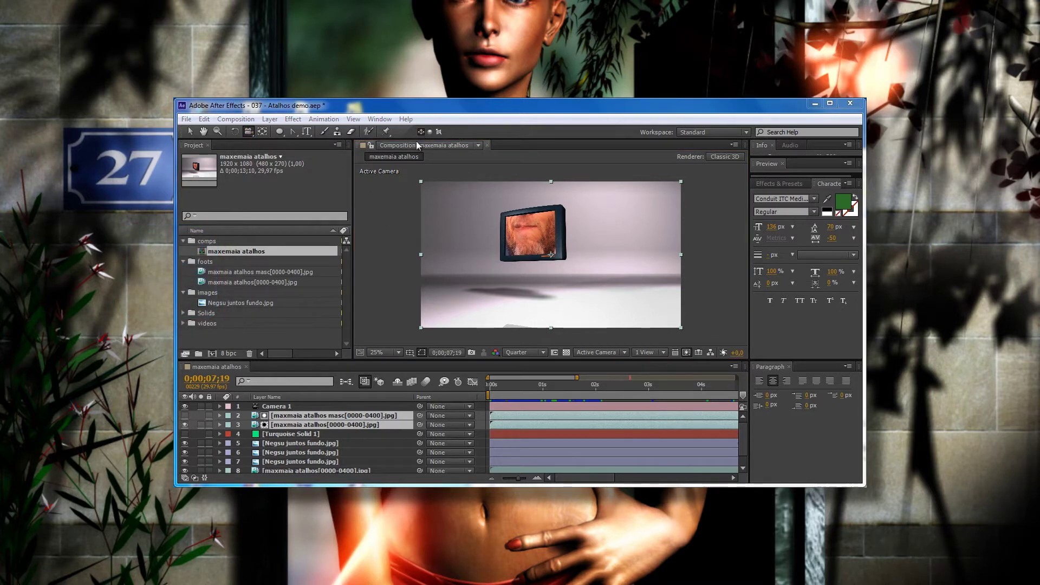
pyautogui.press('y')
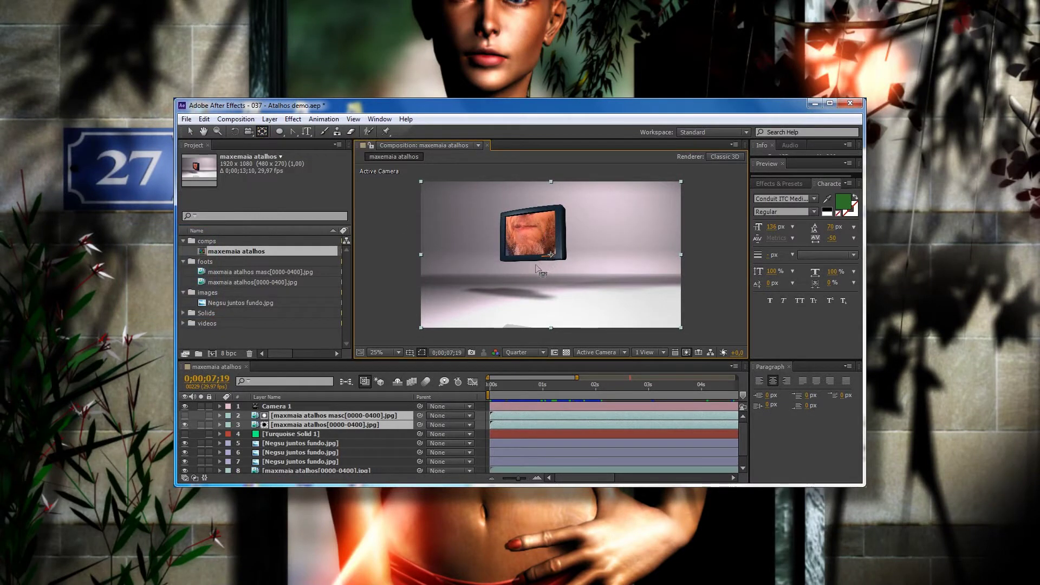
pyautogui.click(299, 444)
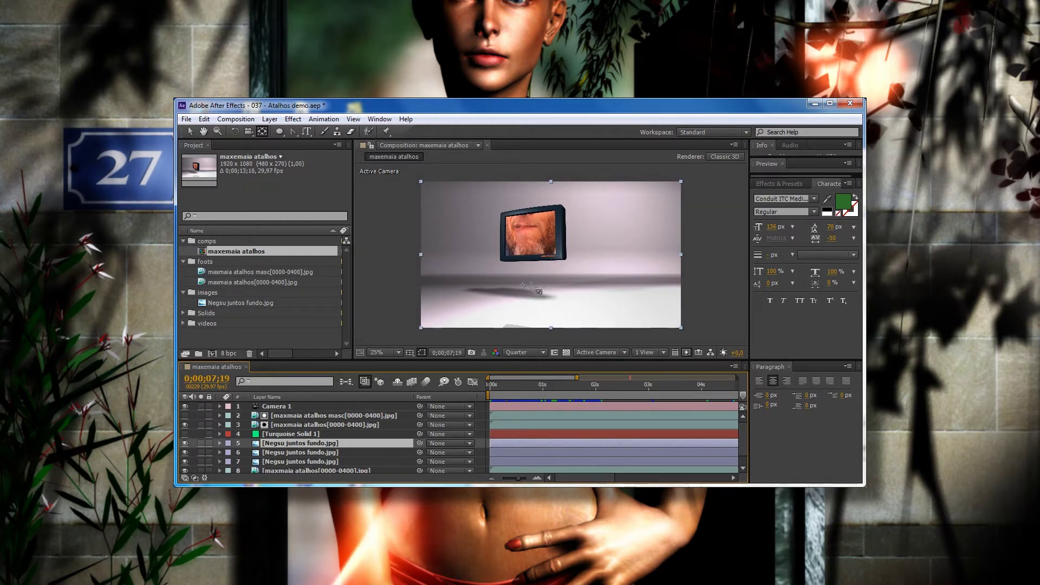
# Step: Undo the last test edit, then draw a test star shape and undo it
pyautogui.hotkey('ctrl', 'z')
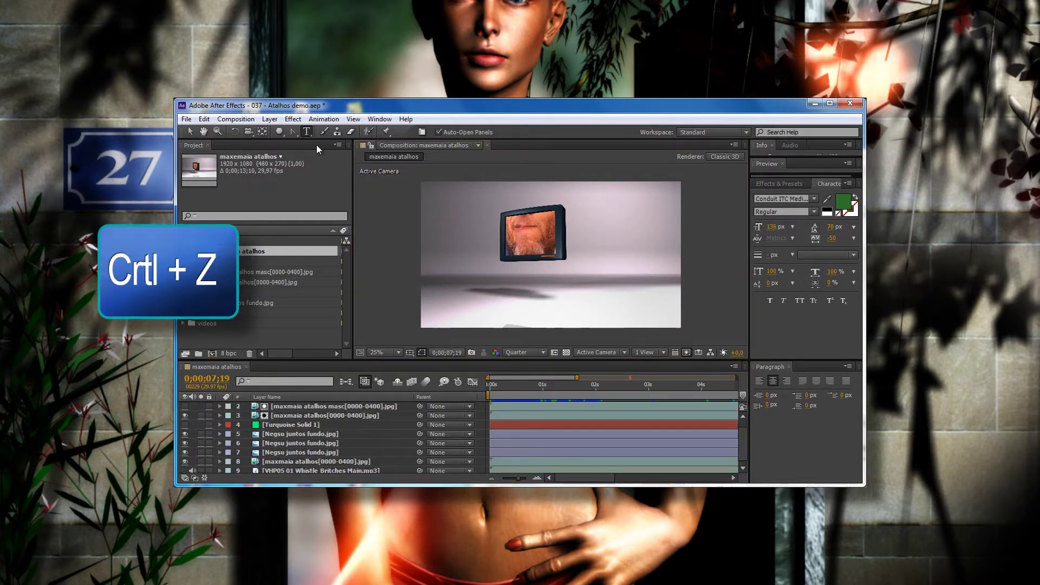
pyautogui.press('q')
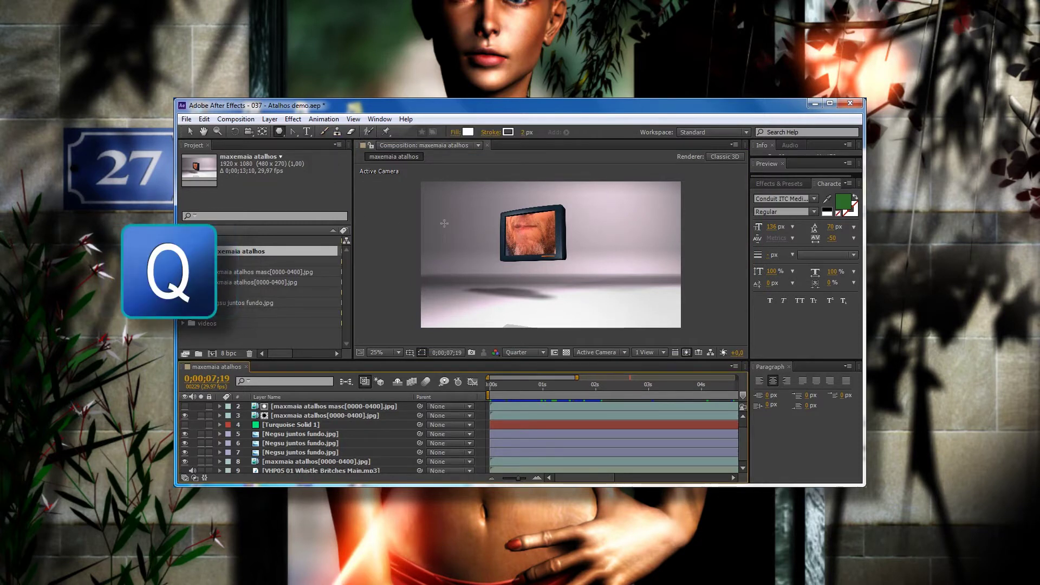
pyautogui.moveTo(445, 219); pyautogui.dragTo(486, 207)
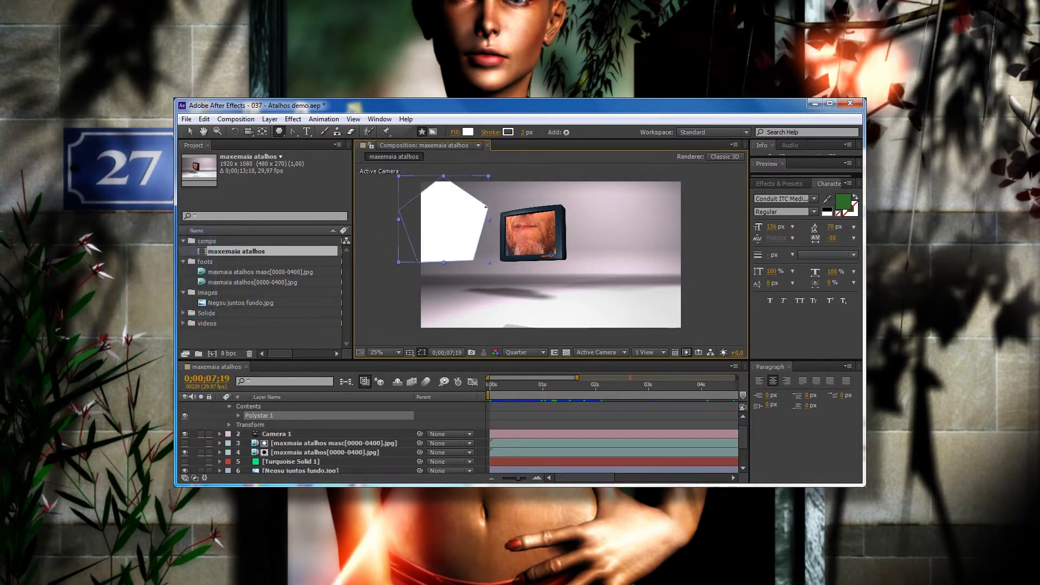
pyautogui.hotkey('ctrl', 'z')
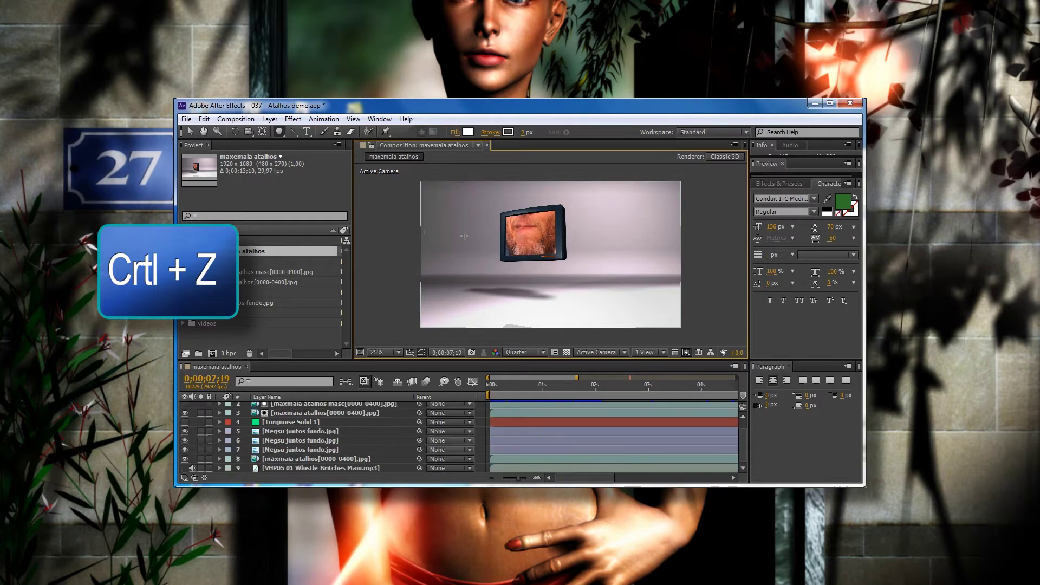
# Step: Add a test text layer, undo it, and switch to the Pen tool with G
pyautogui.hotkey('ctrl', 't')
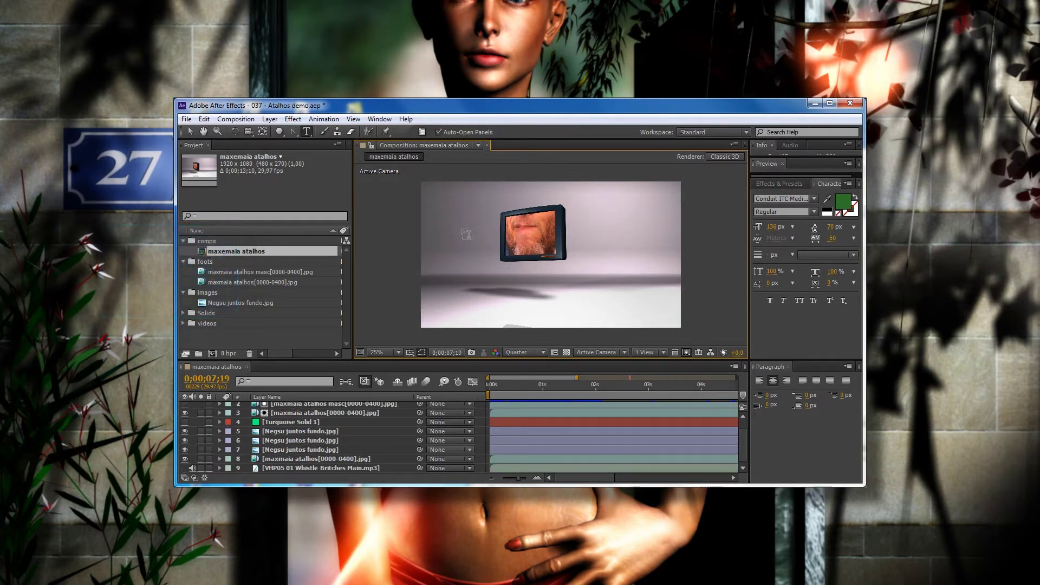
pyautogui.hotkey('ctrl', 'z')
pyautogui.write('text')
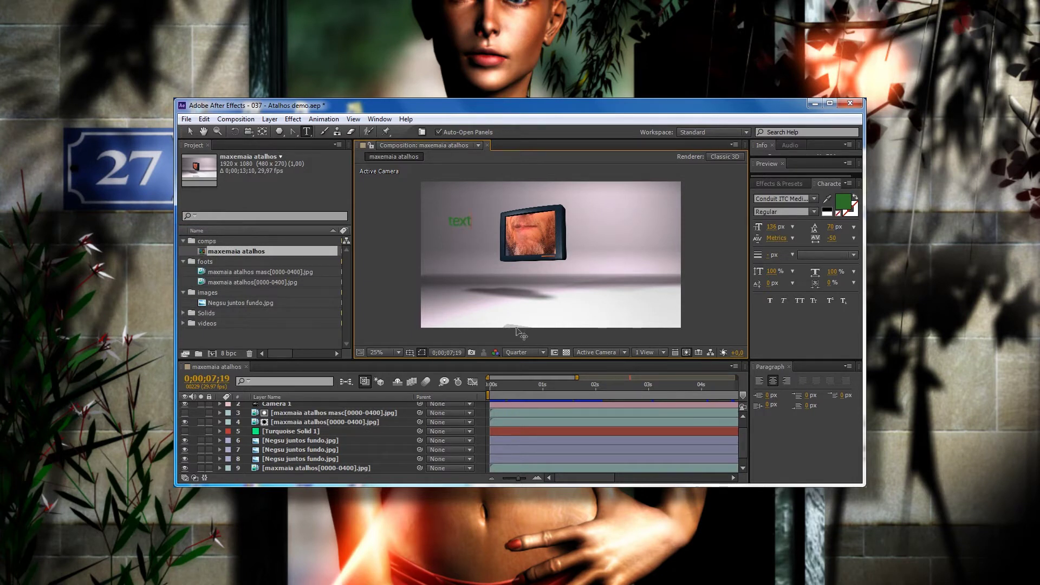
pyautogui.click(483, 426)
pyautogui.hotkey('ctrl', 'z')
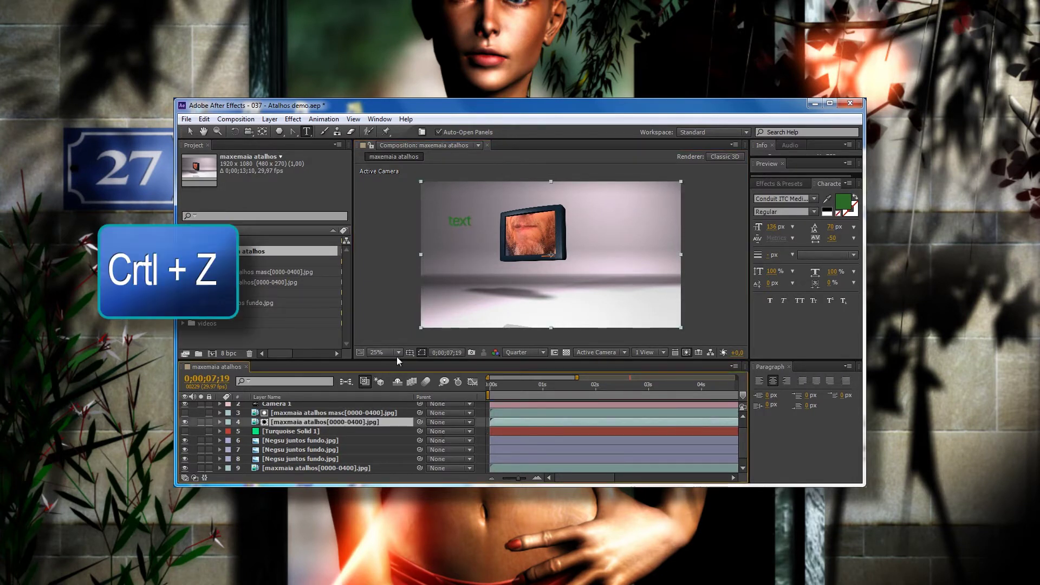
pyautogui.press('g')
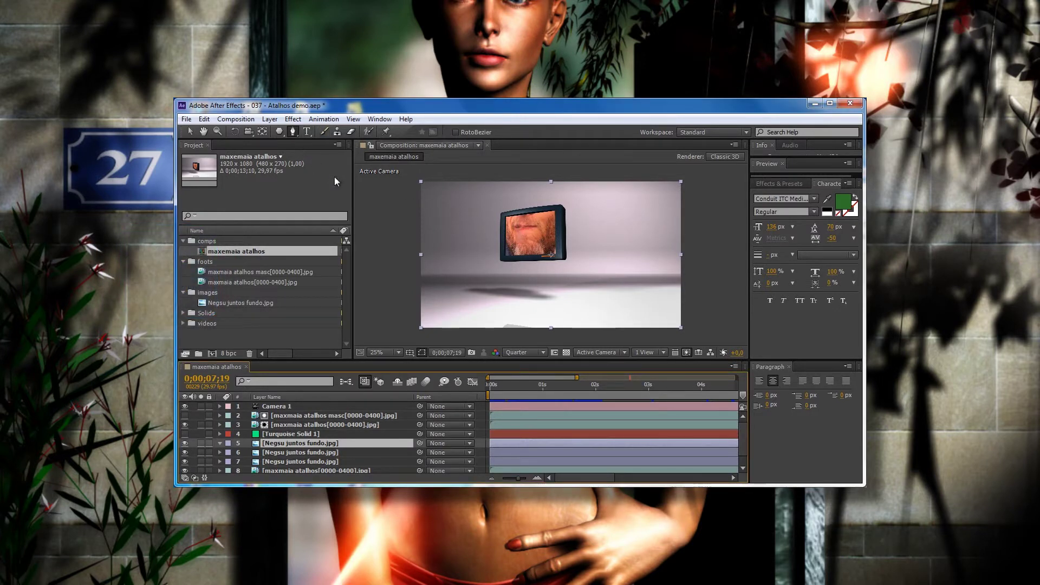
pyautogui.moveTo(454, 215); pyautogui.dragTo(577, 235)
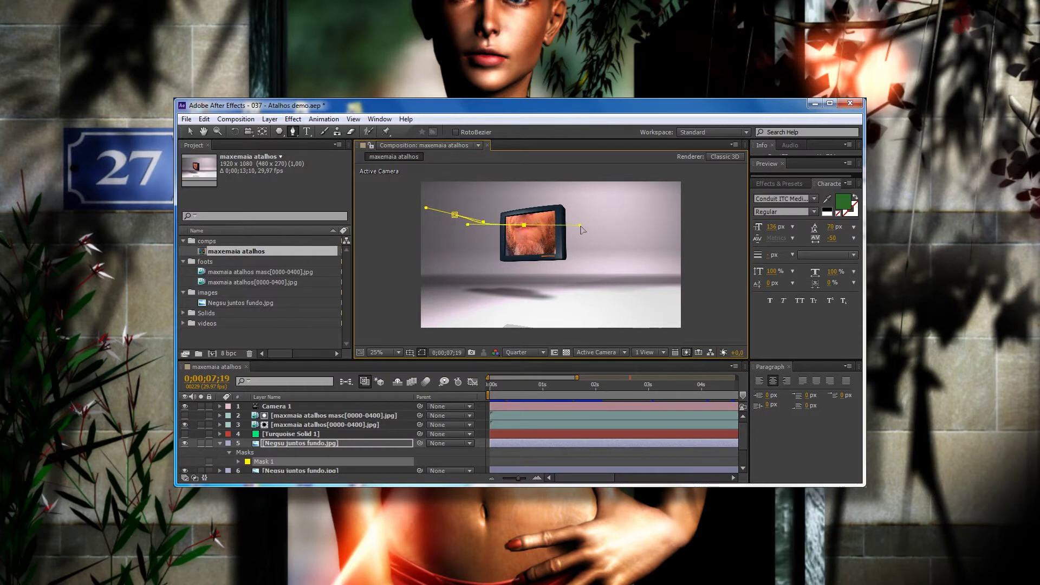
pyautogui.moveTo(580, 240)
pyautogui.mouseDown()
pyautogui.moveTo(549, 231)
pyautogui.moveTo(523, 256)
pyautogui.mouseUp()
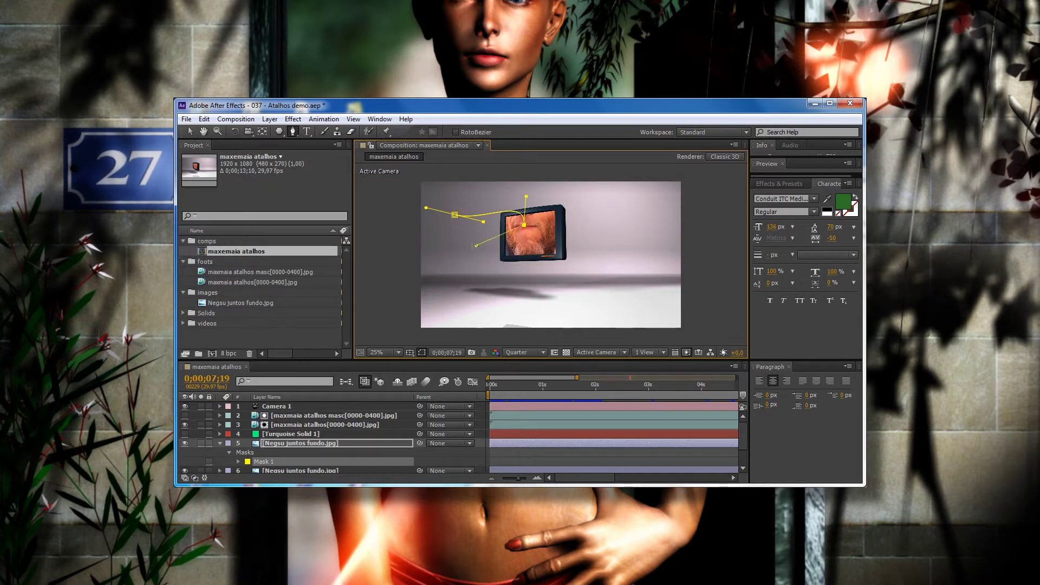
pyautogui.moveTo(473, 246)
pyautogui.mouseDown()
pyautogui.moveTo(474, 232)
pyautogui.moveTo(572, 237)
pyautogui.mouseUp()
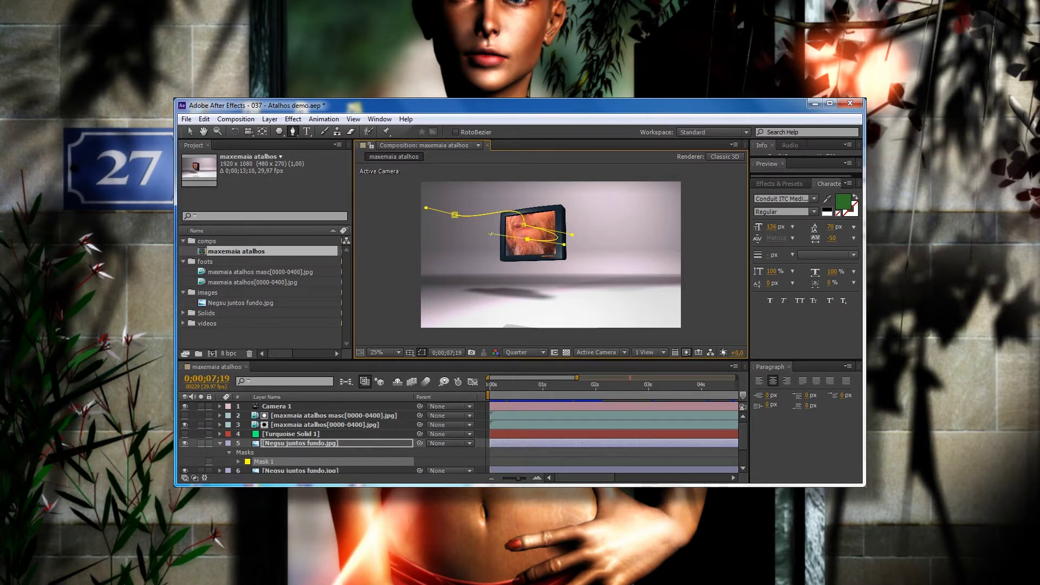
pyautogui.moveTo(482, 265)
pyautogui.mouseDown()
pyautogui.moveTo(511, 290)
pyautogui.moveTo(566, 283)
pyautogui.mouseUp()
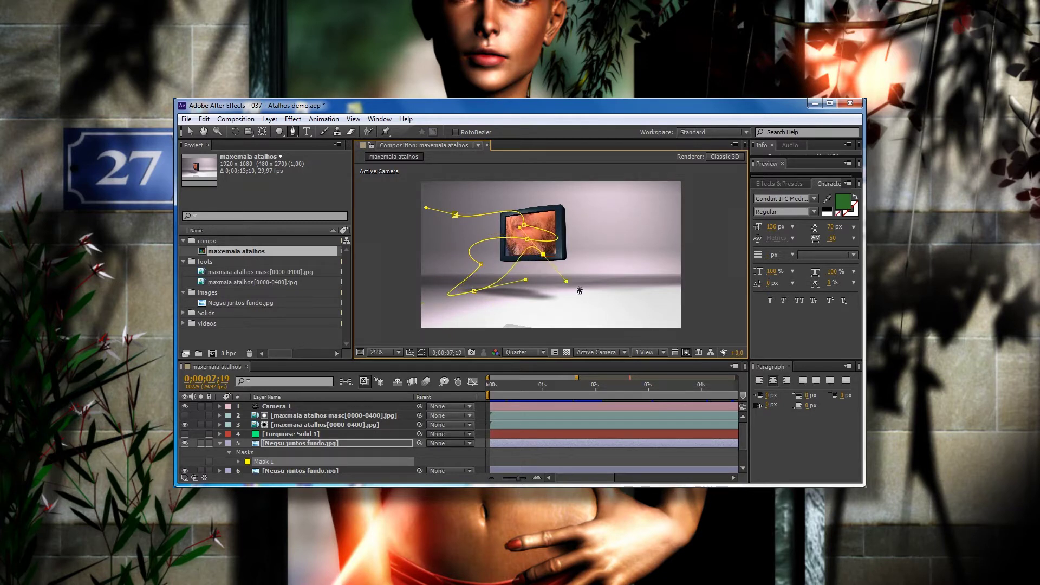
pyautogui.press('Delete')
pyautogui.hotkey('ctrl', 't')
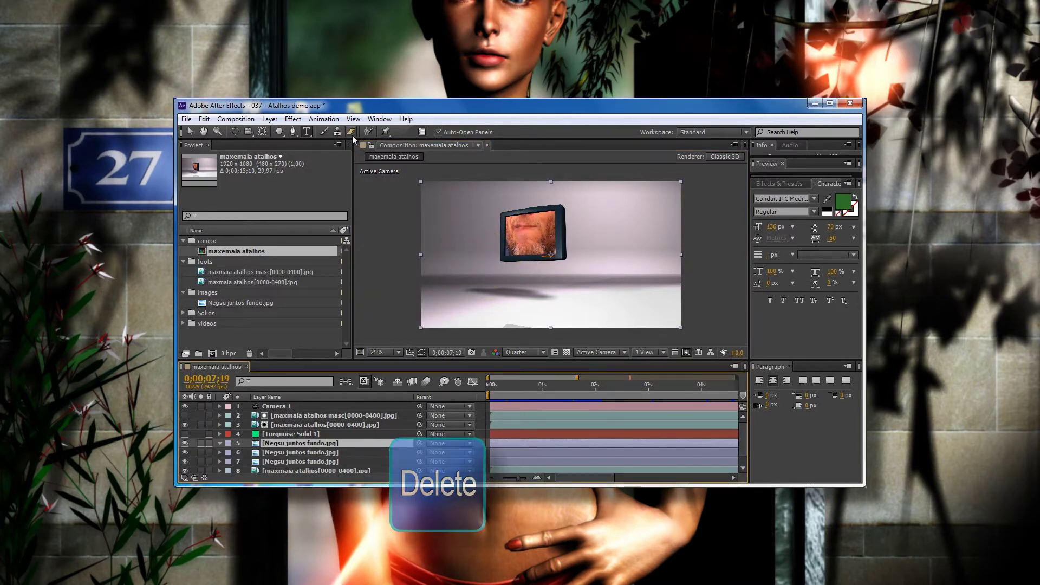
pyautogui.hotkey('ctrl', 'p')
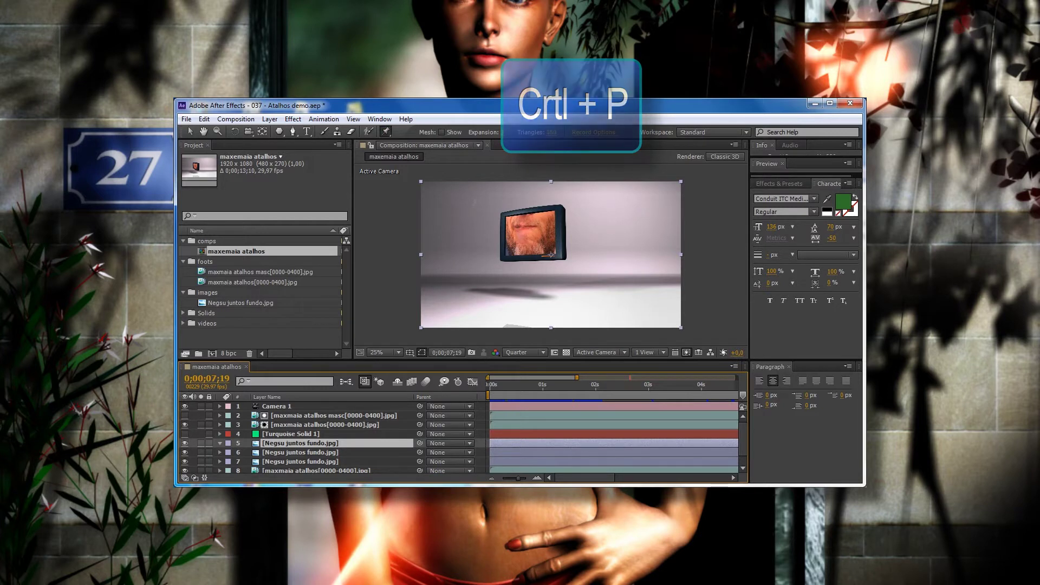
# Step: Place two puppet pins on the background and drag them to warp it, then start a new comp in Solids
pyautogui.click(473, 202)
pyautogui.click(474, 236)
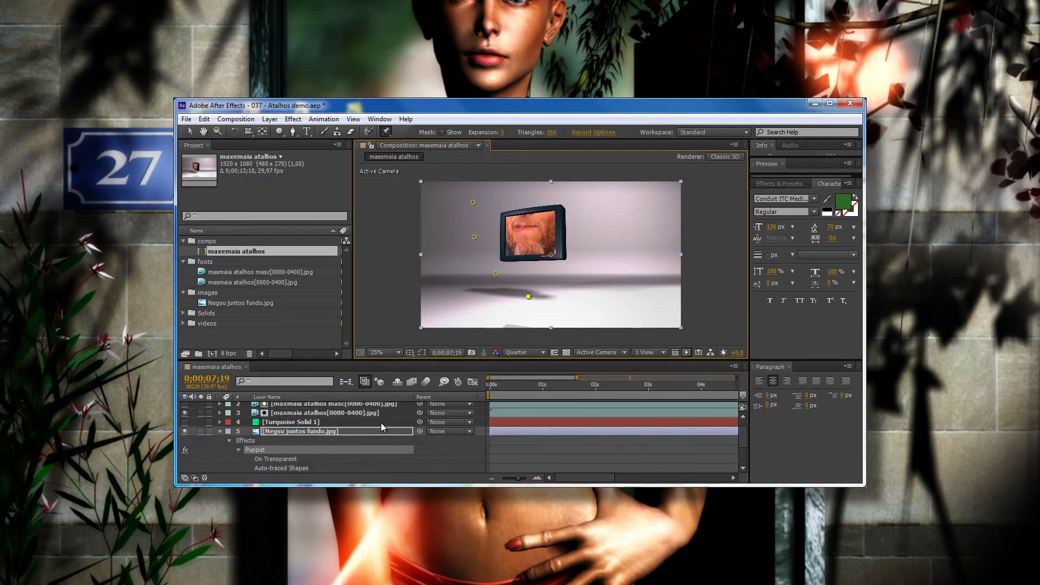
pyautogui.click(194, 133)
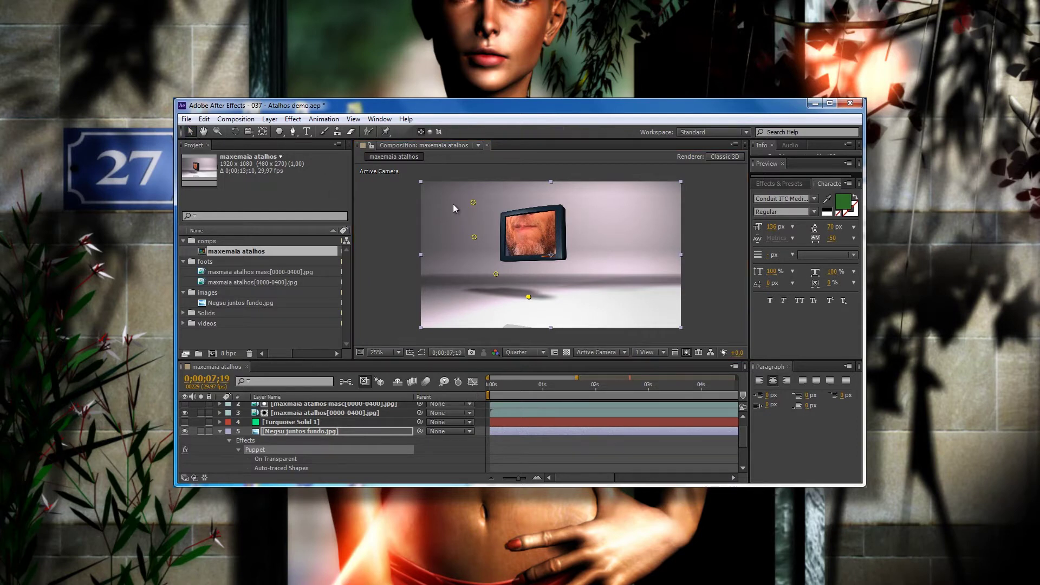
pyautogui.moveTo(473, 202)
pyautogui.mouseDown()
pyautogui.moveTo(506, 181)
pyautogui.moveTo(500, 204)
pyautogui.mouseUp()
pyautogui.moveTo(495, 273); pyautogui.dragTo(497, 259)
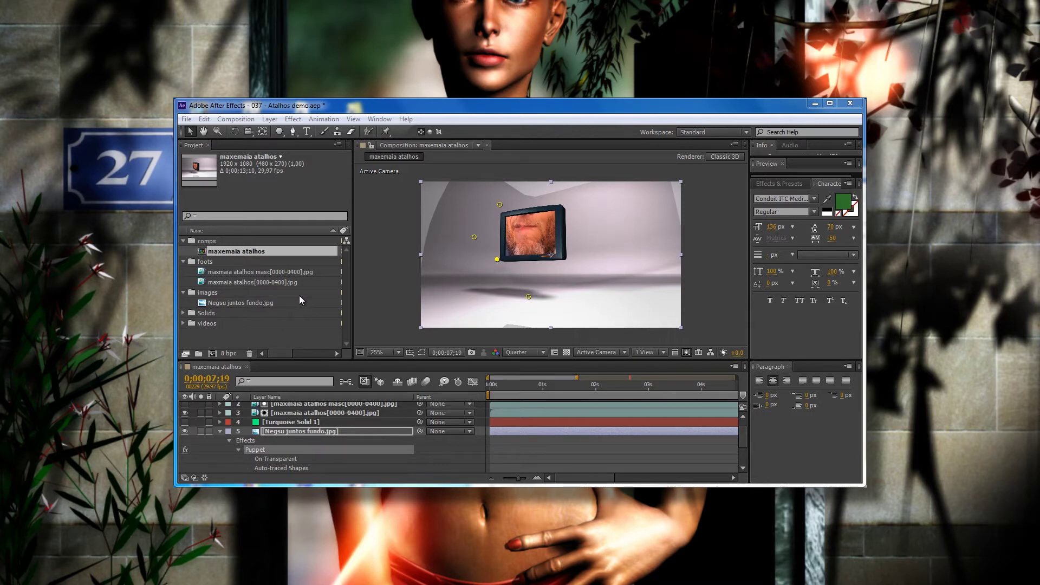
pyautogui.click(317, 313)
pyautogui.hotkey('ctrl', 'n')
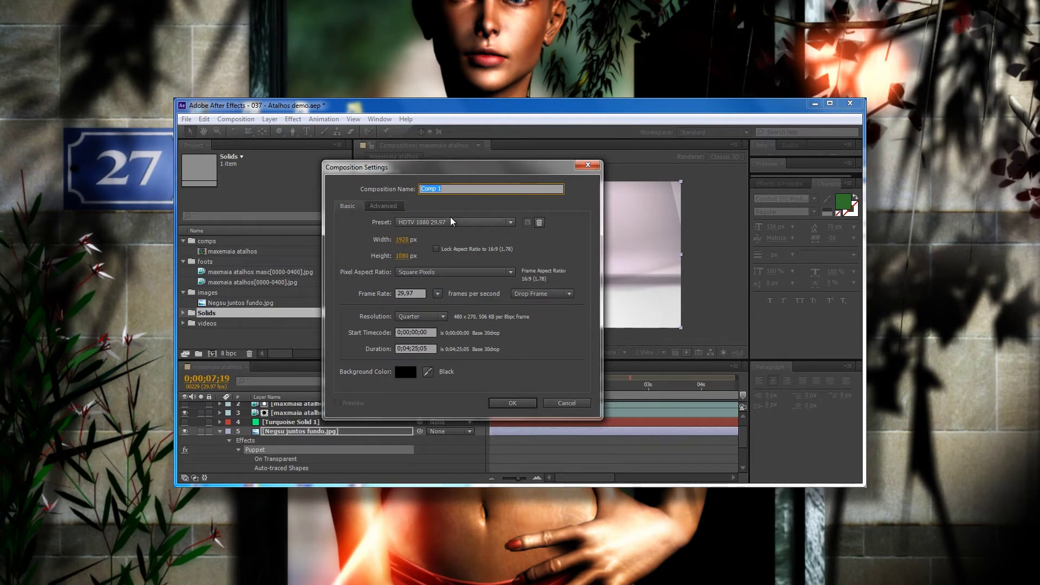
# Step: Create Comp 1, review its settings via Ctrl+K without changes, and return to maxemaia atalhos
pyautogui.click(513, 404)
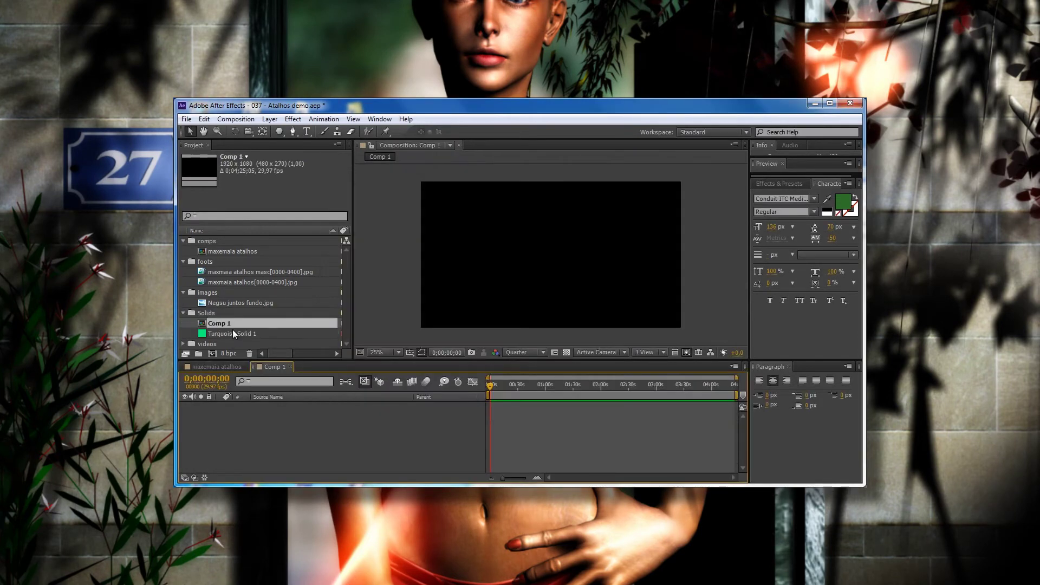
pyautogui.moveTo(561, 382); pyautogui.dragTo(513, 380)
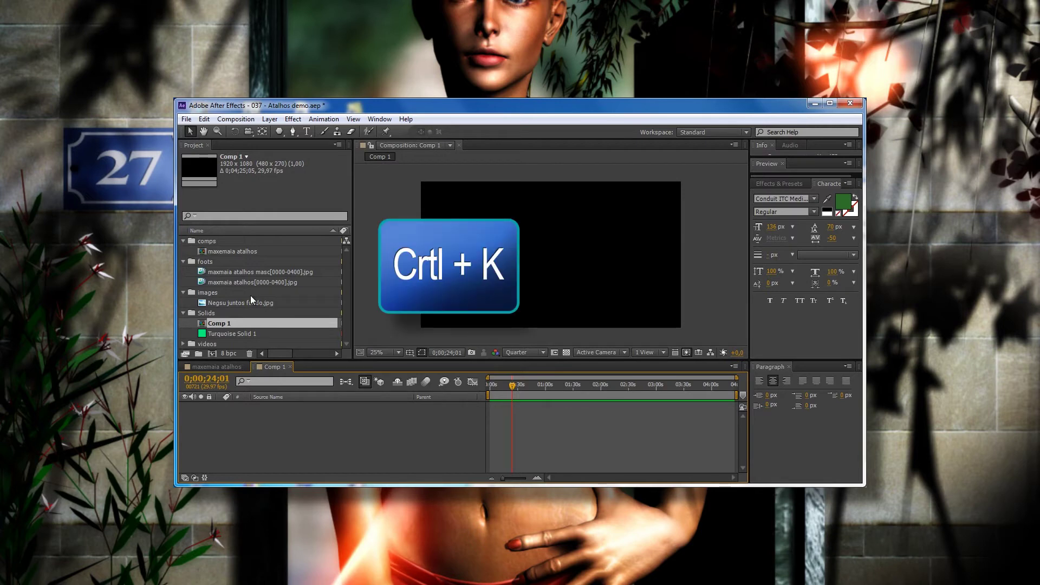
pyautogui.hotkey('ctrl', 'k')
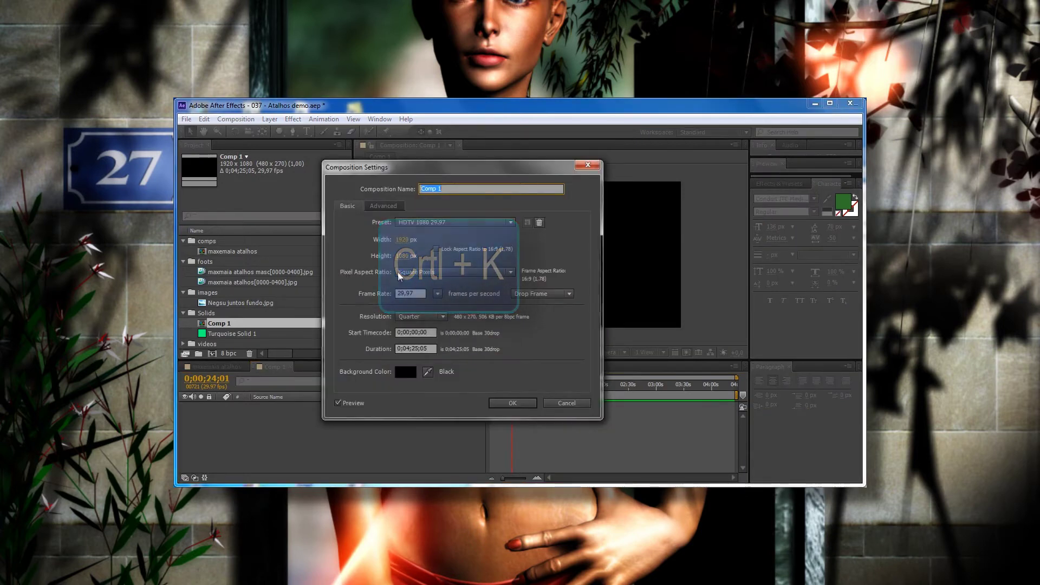
pyautogui.moveTo(469, 174); pyautogui.dragTo(504, 173)
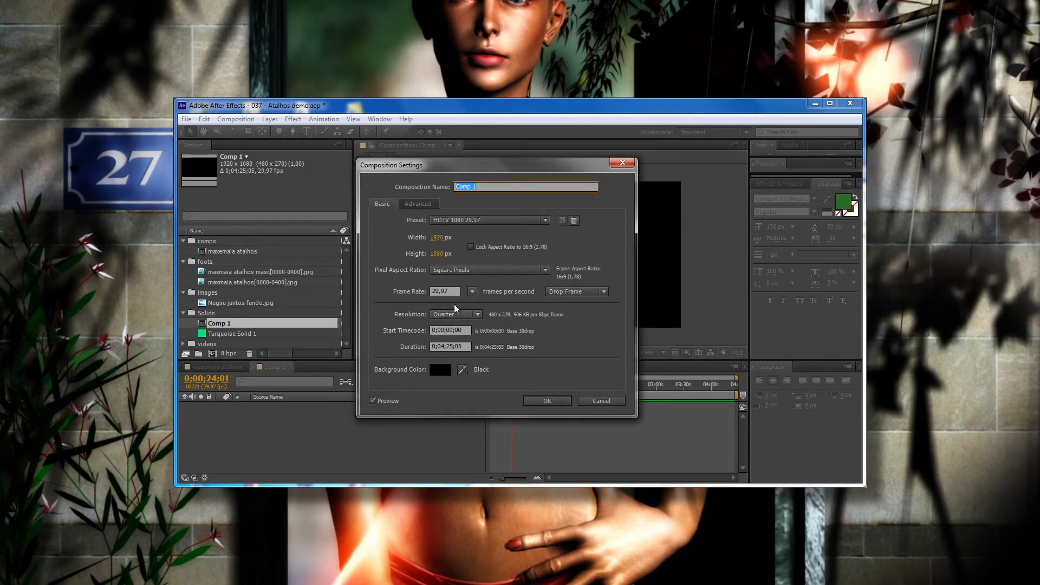
pyautogui.click(546, 401)
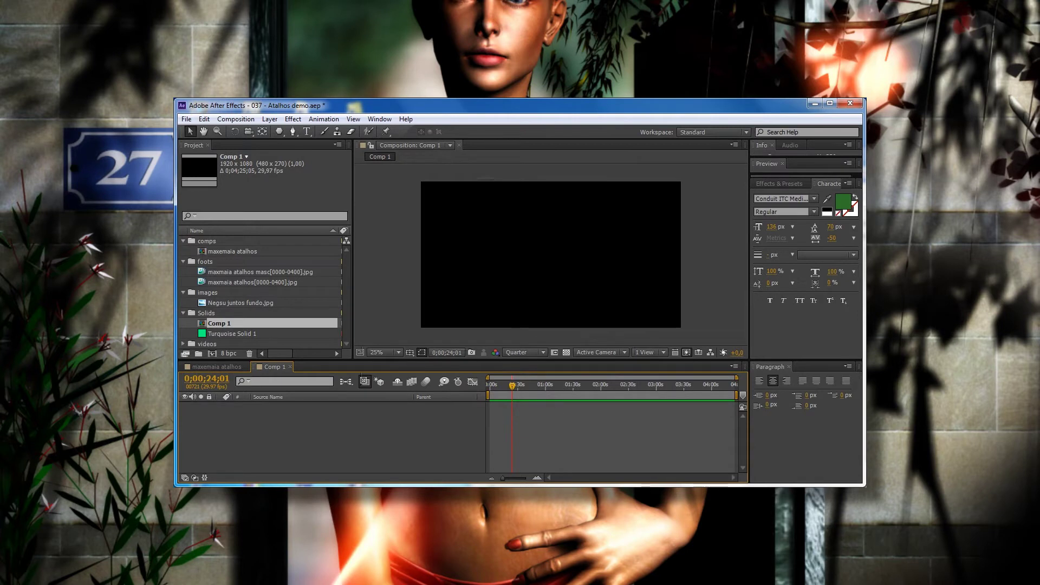
pyautogui.click(231, 367)
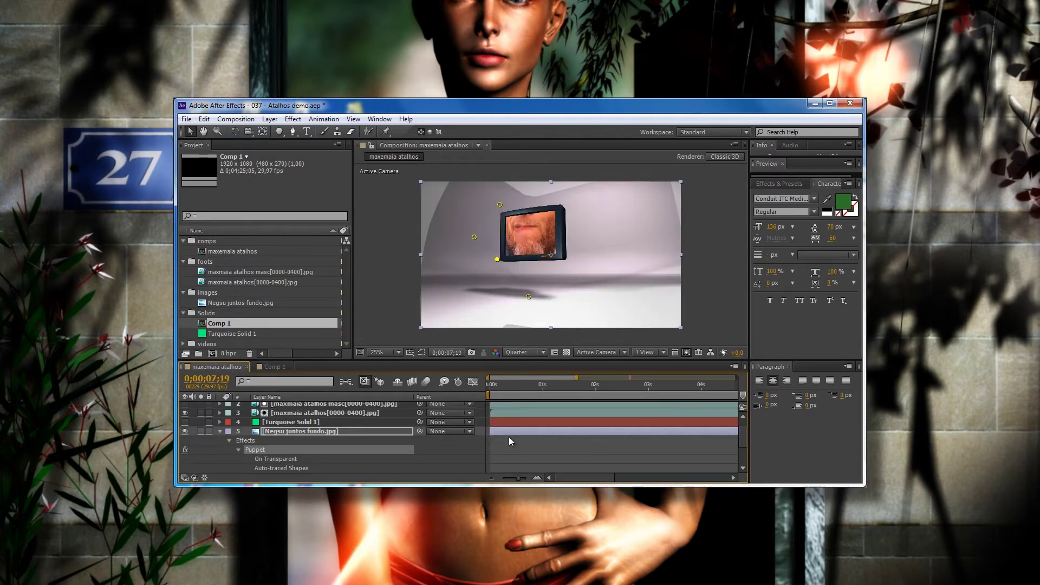
# Step: Set the work area from about 0;00;01;22 to 0;00;04;27 using B and N
pyautogui.moveTo(530, 377); pyautogui.dragTo(736, 378)
pyautogui.click(559, 384)
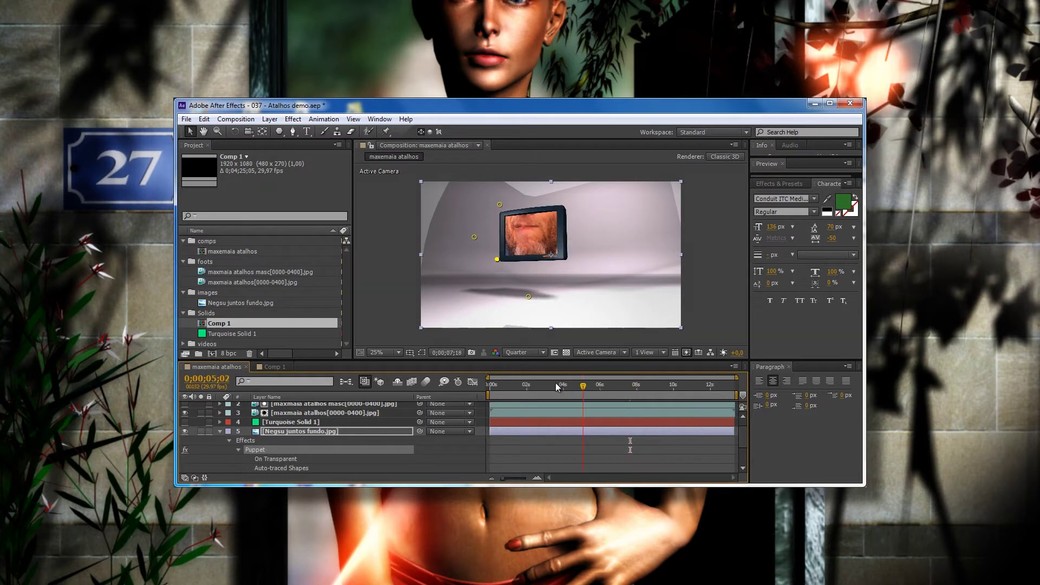
pyautogui.moveTo(567, 382); pyautogui.dragTo(557, 384)
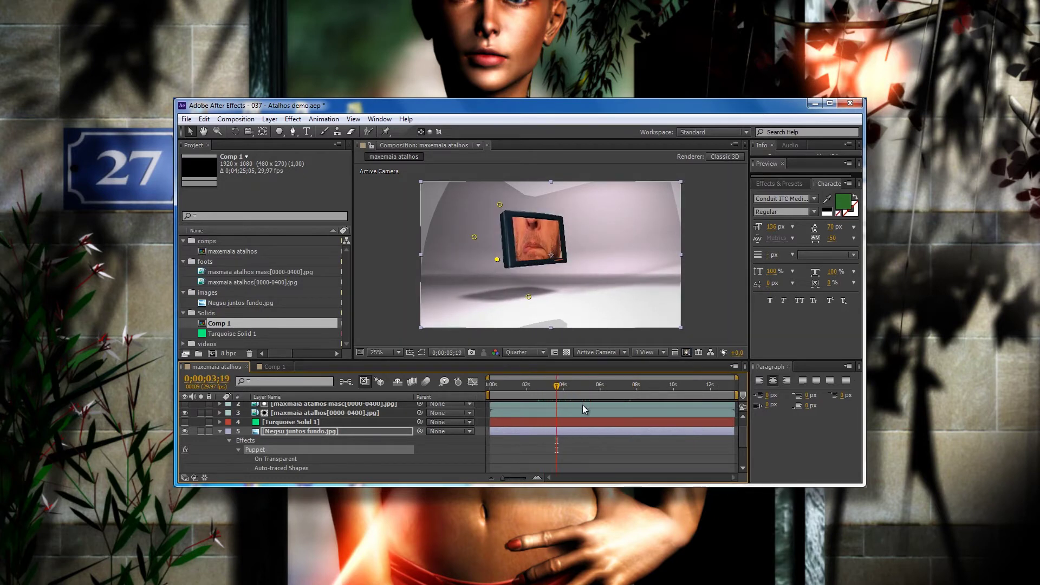
pyautogui.press('b')
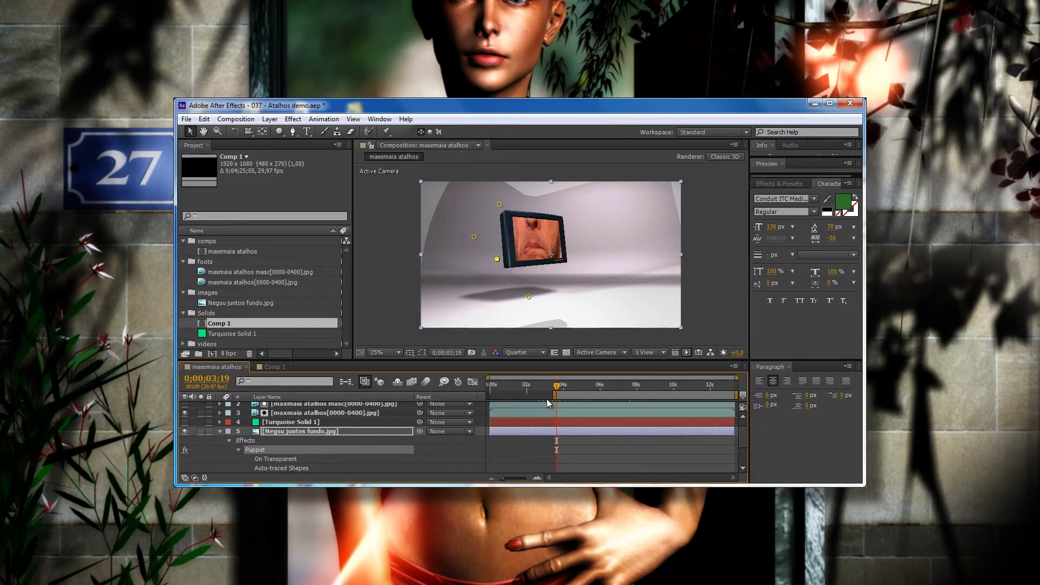
pyautogui.moveTo(556, 386); pyautogui.dragTo(591, 386)
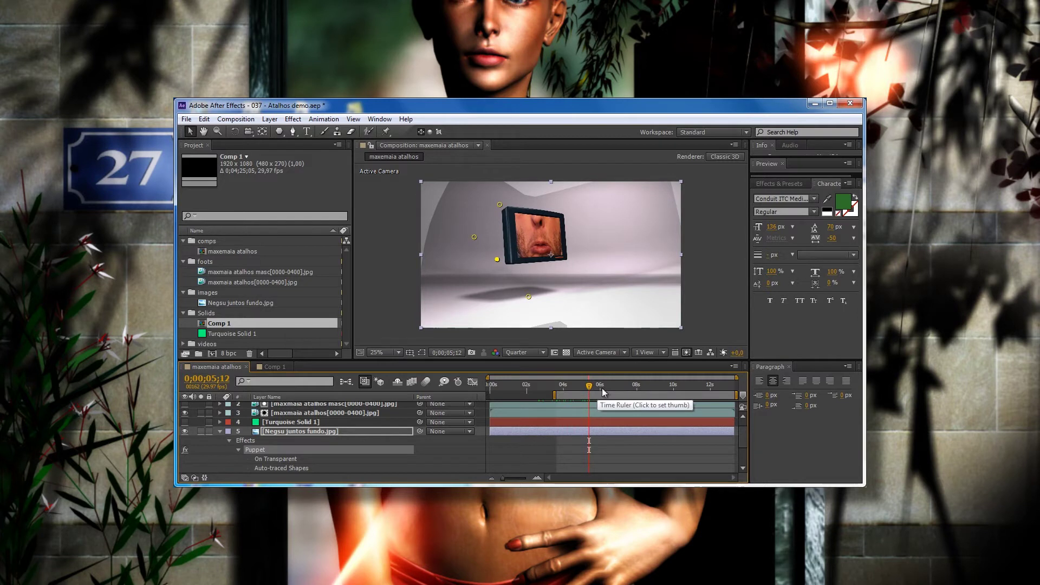
pyautogui.press('b')
pyautogui.click(522, 385)
pyautogui.press('b')
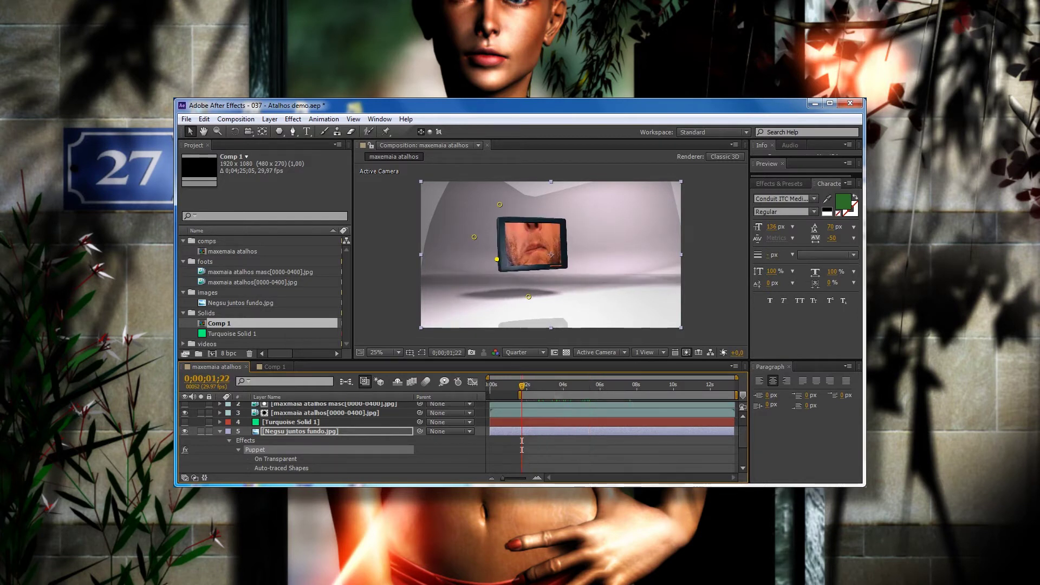
pyautogui.moveTo(525, 385)
pyautogui.mouseDown()
pyautogui.moveTo(580, 385)
pyautogui.moveTo(525, 392)
pyautogui.moveTo(563, 394)
pyautogui.mouseUp()
pyautogui.press('n')
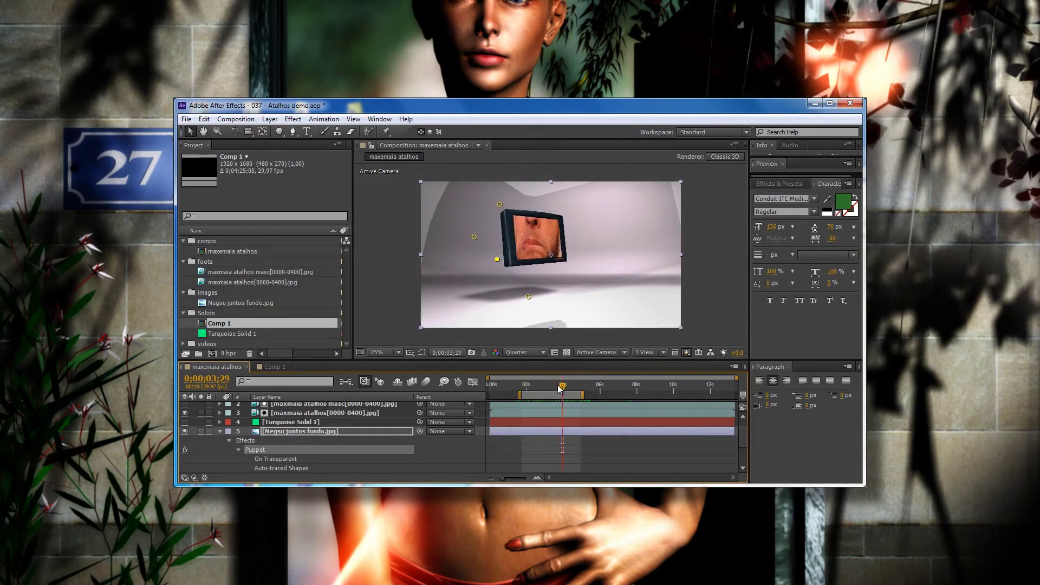
# Step: Reset the work area to the full composition, play it, and open Go to Time
pyautogui.hotkey('ctrl', 'alt', 'b')
pyautogui.click(646, 453)
pyautogui.press('space')
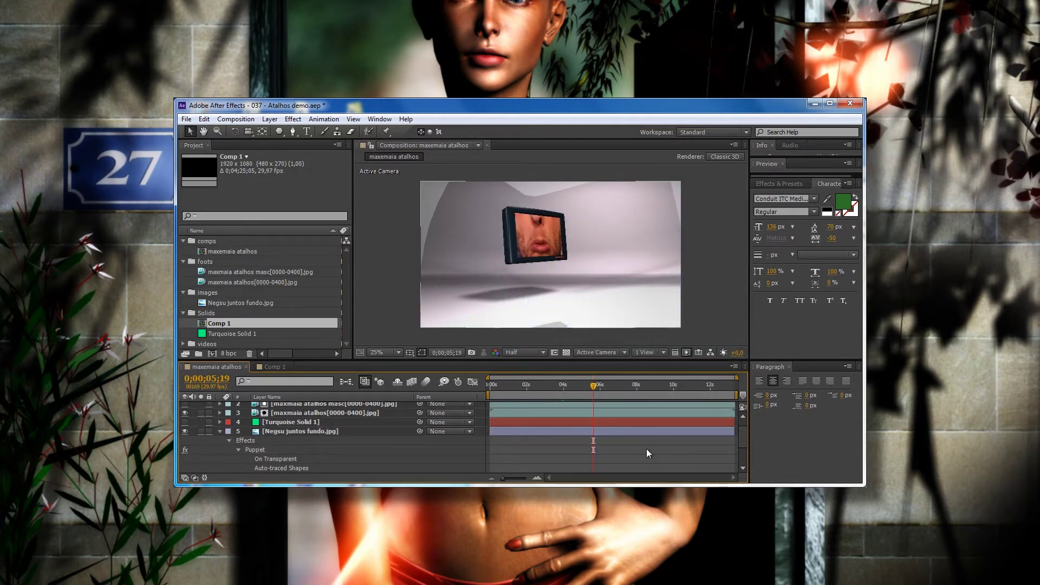
pyautogui.hotkey('alt', 'shift', 'j')
pyautogui.moveTo(679, 343)
pyautogui.mouseDown()
pyautogui.moveTo(684, 312)
pyautogui.moveTo(651, 353)
pyautogui.mouseUp()
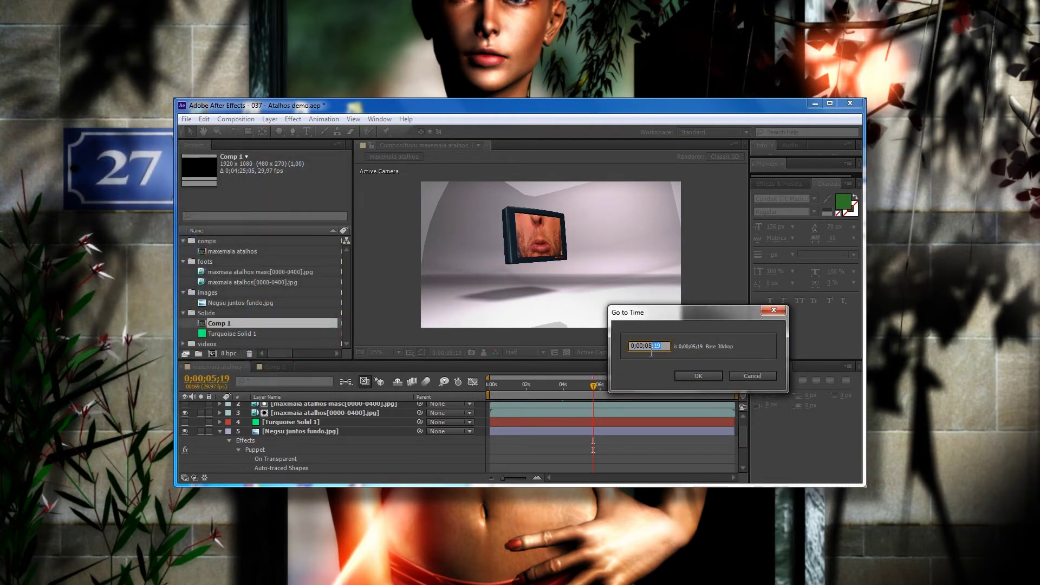
# Step: Jump to 0;00;06;19 via Go to Time, then to the composition's start and end (0;00;13;09)
pyautogui.write('6')
pyautogui.click(693, 377)
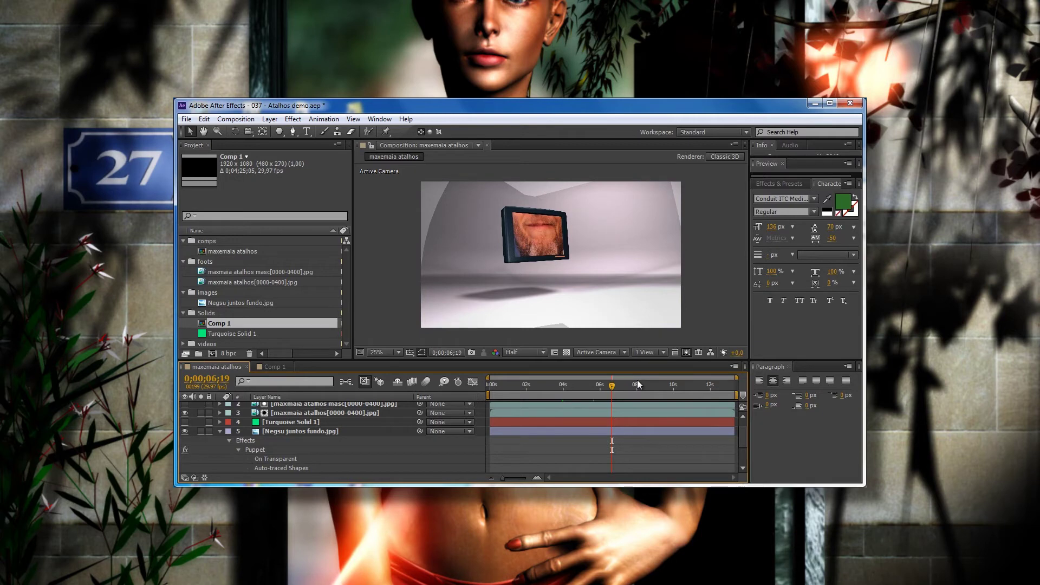
pyautogui.hotkey('shift', 'Home')
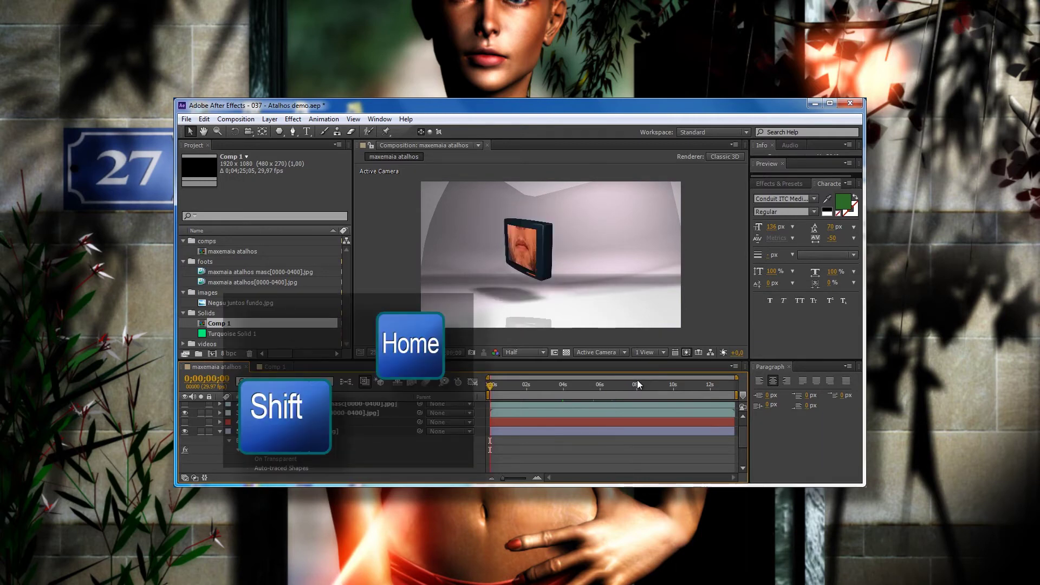
pyautogui.hotkey('shift', 'End')
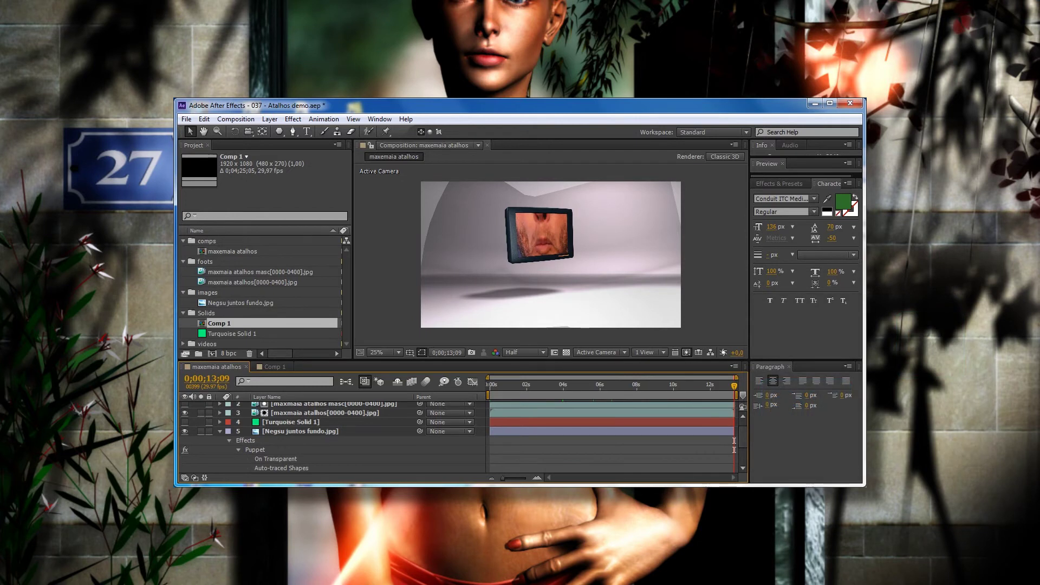
pyautogui.click(743, 416)
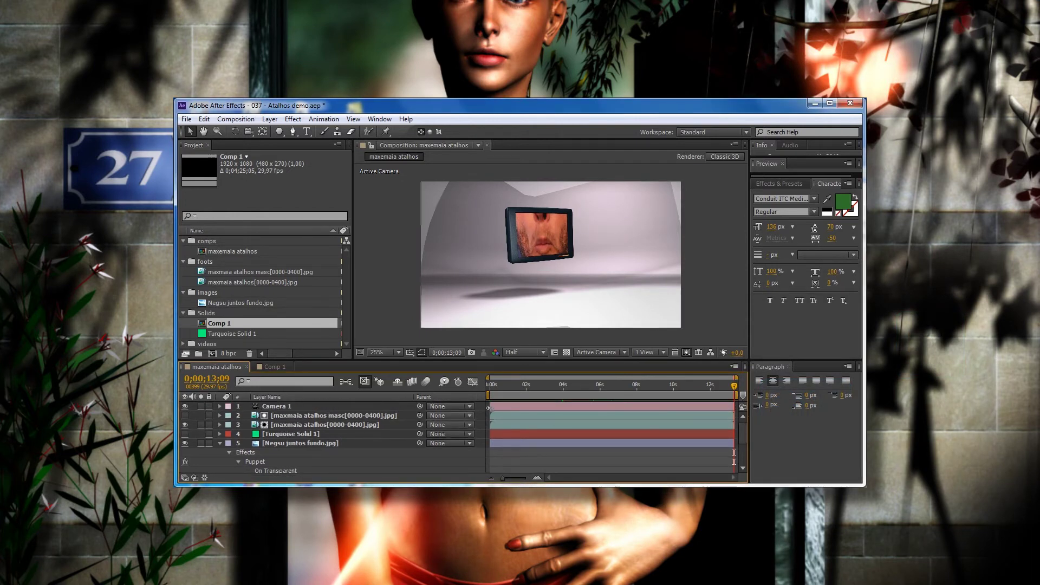
# Step: Trim Camera 1 to run from about 3 to 8.5 seconds and jump between its in- and out-points
pyautogui.moveTo(489, 407); pyautogui.dragTo(548, 406)
pyautogui.moveTo(731, 406); pyautogui.dragTo(644, 406)
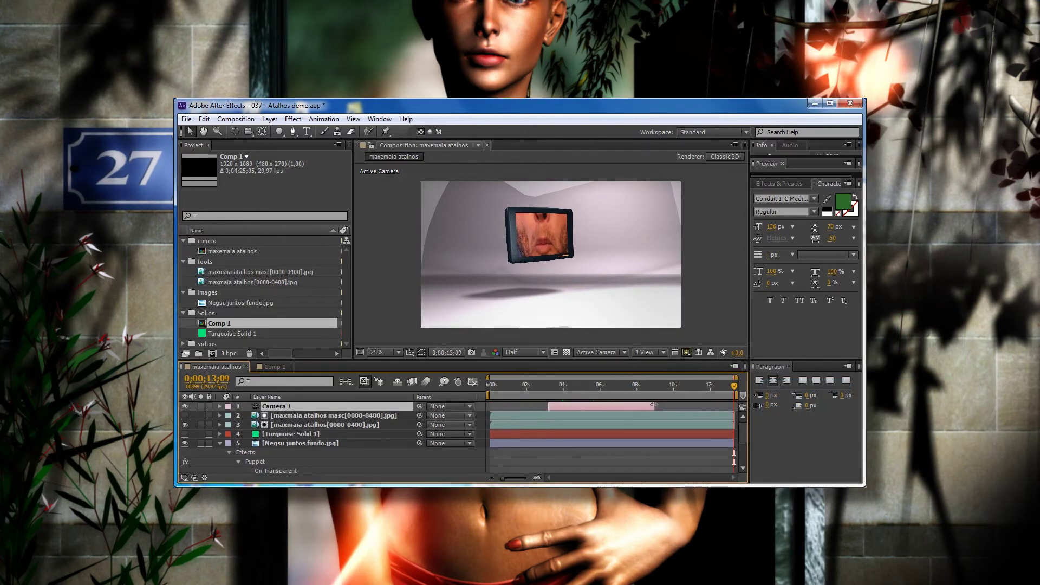
pyautogui.click(673, 386)
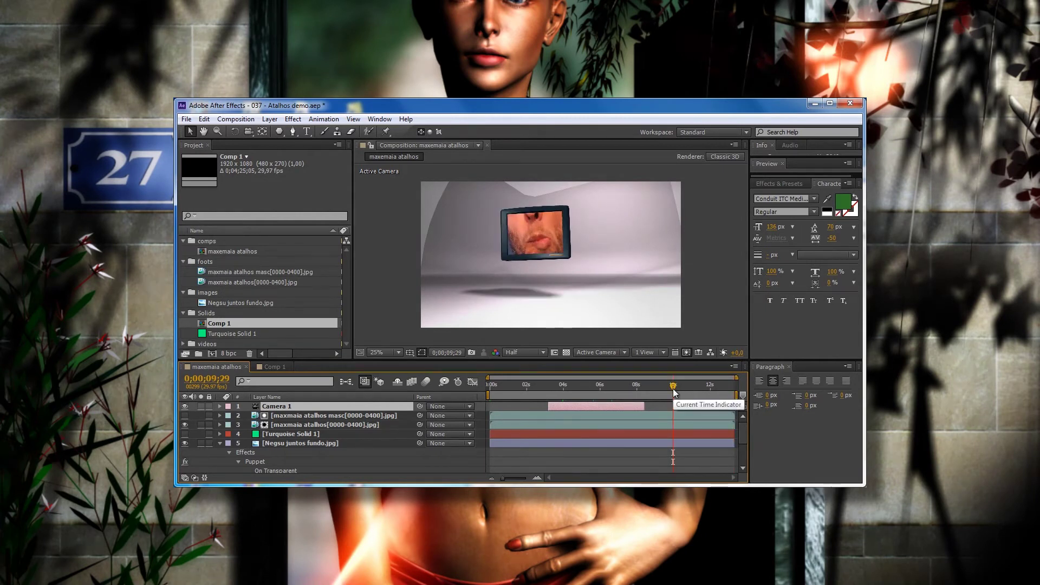
pyautogui.press('i')
pyautogui.press('o')
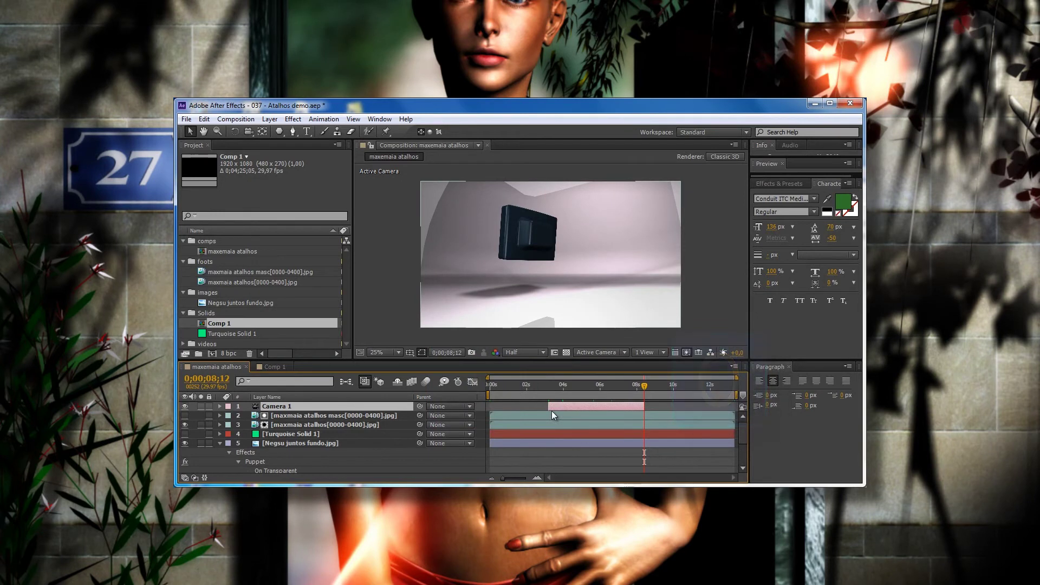
pyautogui.press('i')
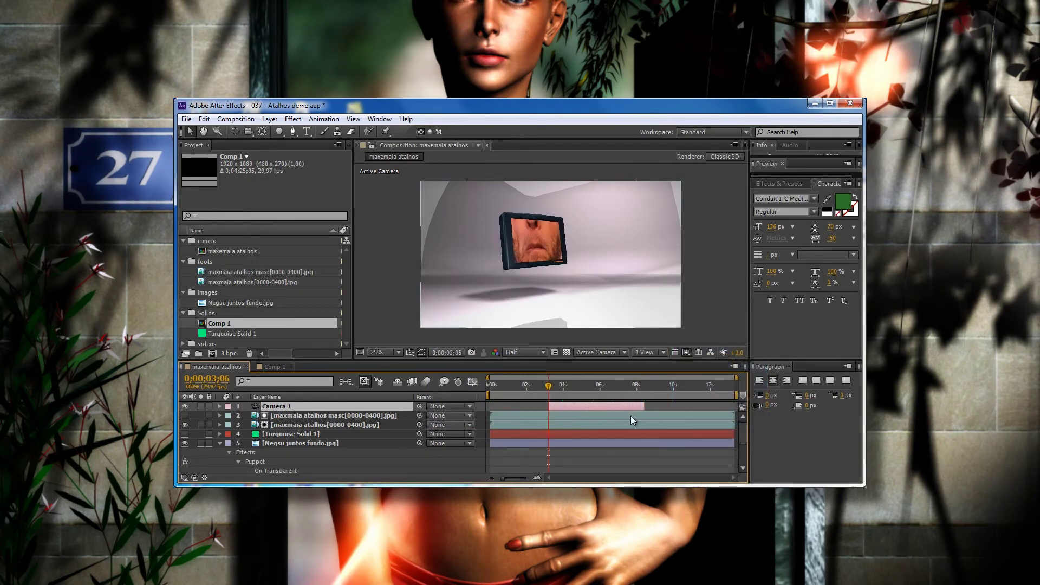
# Step: Select the maxmaia atalhos masc layer and jump to its start and end with J and K
pyautogui.click(631, 416)
pyautogui.press('j')
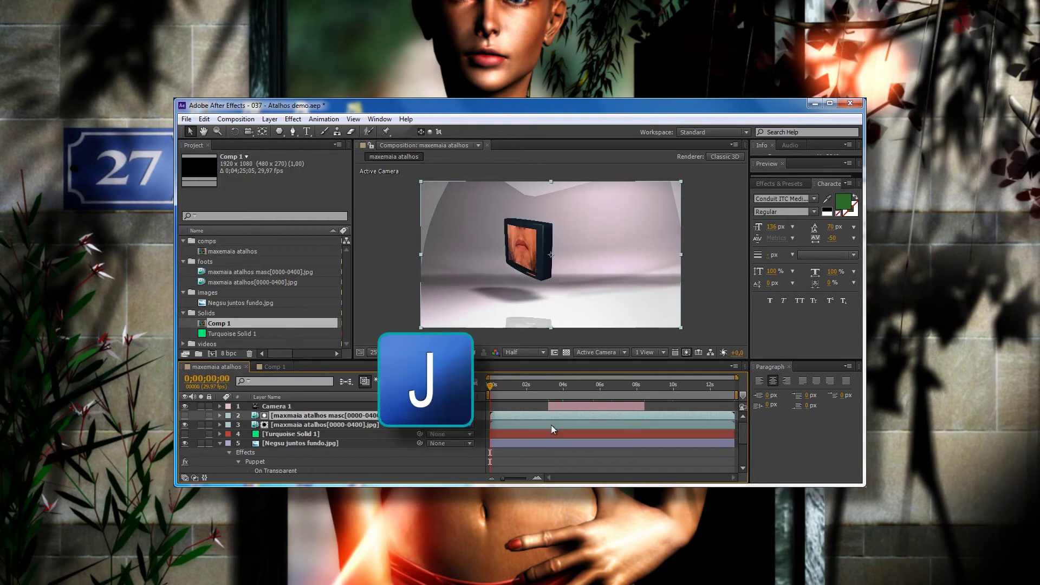
pyautogui.press('k')
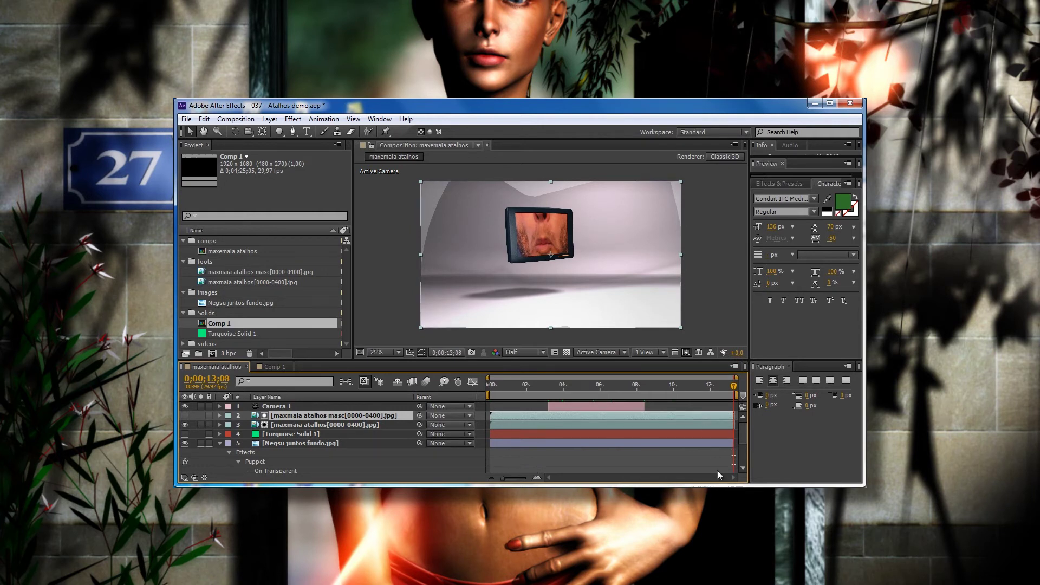
# Step: Step through the timeline one frame and ten frames at a time with Page Up/Down
pyautogui.press('pageup')
pyautogui.press('pageup')
pyautogui.press('pageup')
pyautogui.press('pageup')
pyautogui.press('pageup')
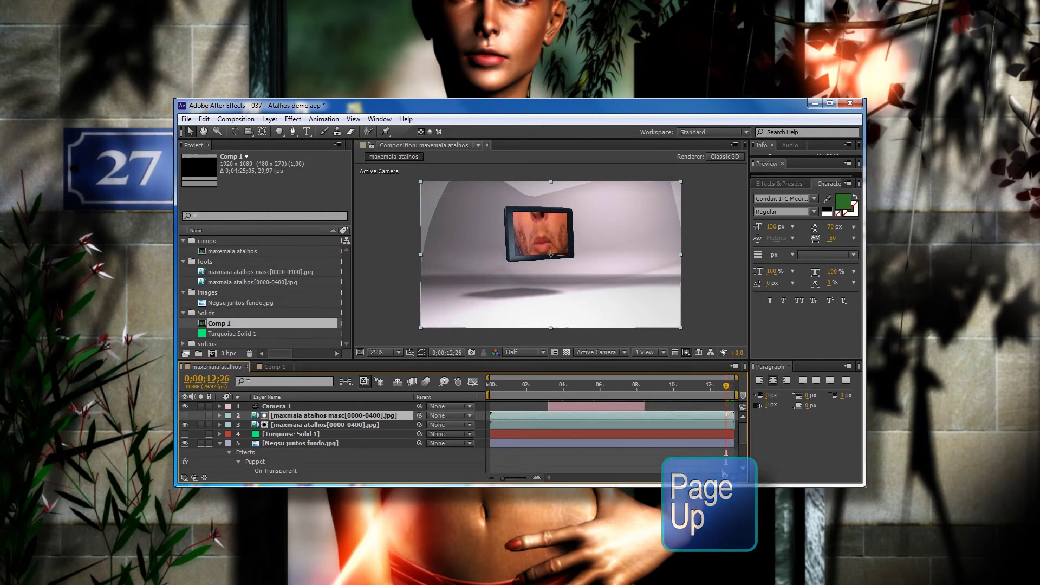
pyautogui.press('pagedown')
pyautogui.press('pagedown')
pyautogui.press('pagedown')
pyautogui.press('pagedown')
pyautogui.press('pagedown')
pyautogui.press('pagedown')
pyautogui.press('pagedown')
pyautogui.press('pagedown')
pyautogui.press('pagedown')
pyautogui.press('pagedown')
pyautogui.press('pagedown')
pyautogui.press('pagedown')
pyautogui.press('pagedown')
pyautogui.press('pagedown')
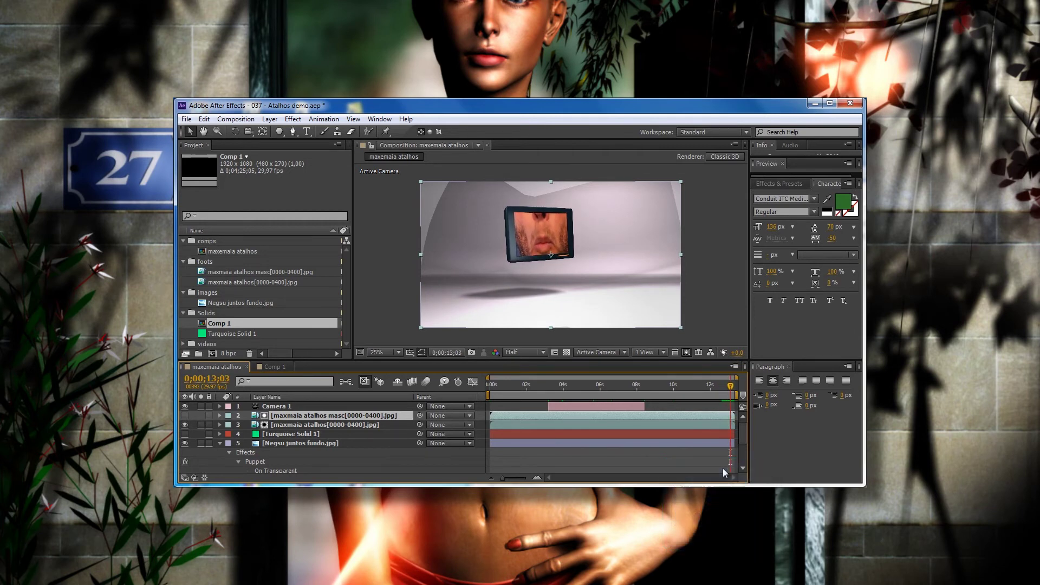
pyautogui.hotkey('shift', 'pagedown')
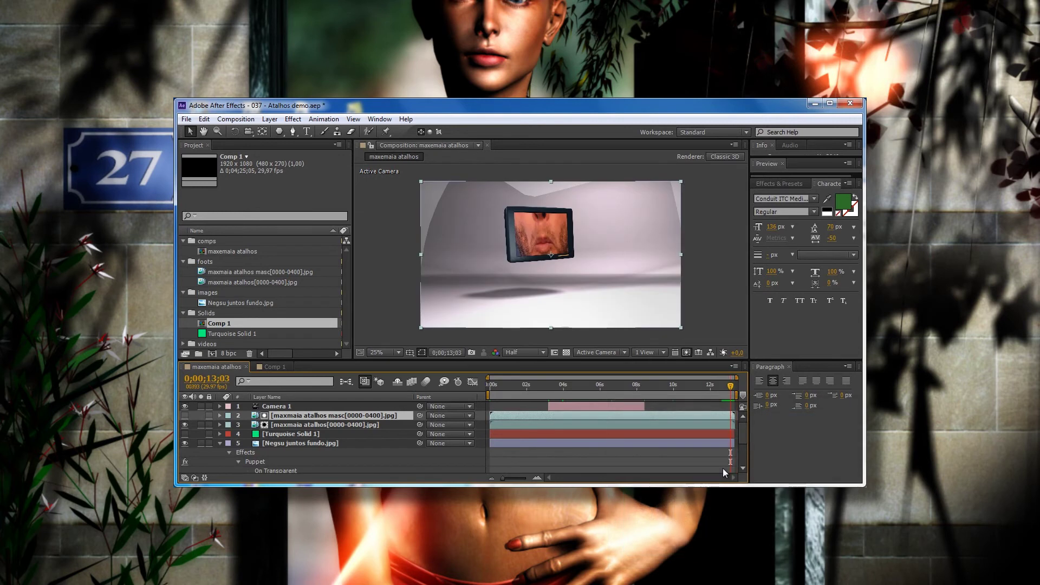
pyautogui.hotkey('shift', 'pageup')
pyautogui.hotkey('shift', 'pageup')
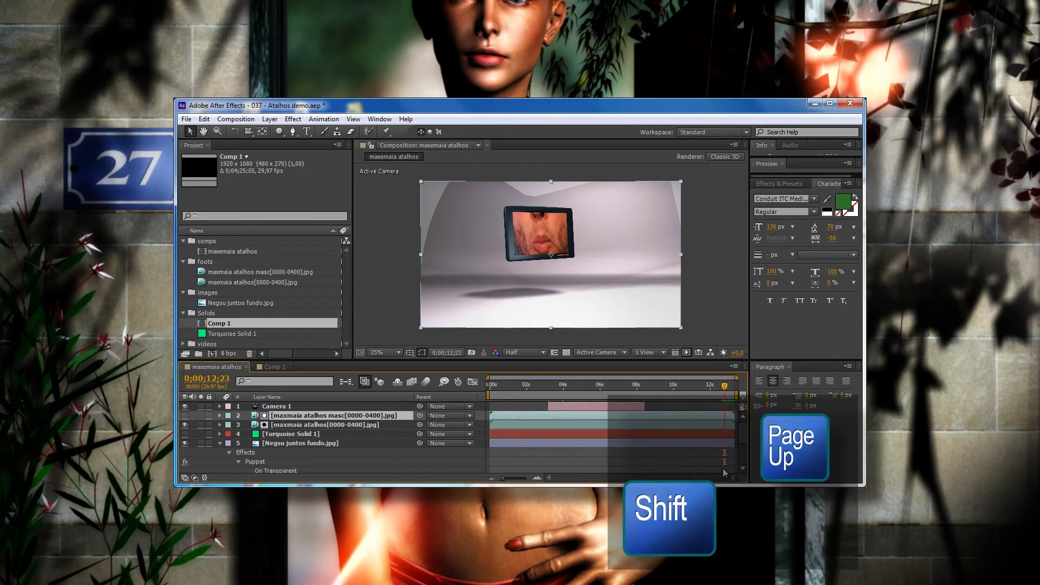
pyautogui.hotkey('shift', 'pageup')
pyautogui.hotkey('shift', 'pageup')
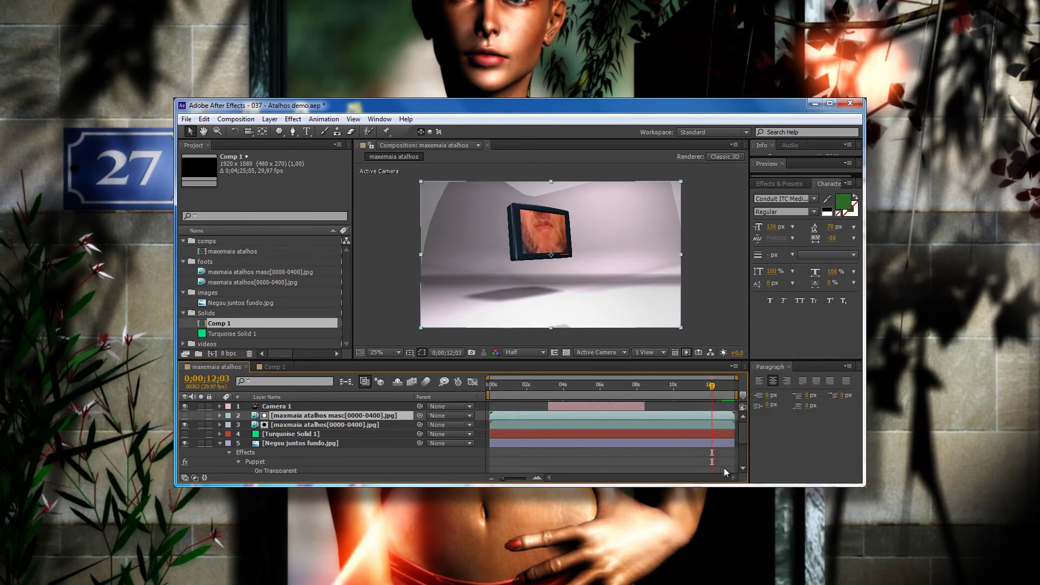
# Step: Remove Comp 1 from the project, move to about 0;00;09;25, and select Camera 1
pyautogui.hotkey('ctrl', 'z')
pyautogui.moveTo(561, 391); pyautogui.dragTo(692, 391)
pyautogui.click(277, 407)
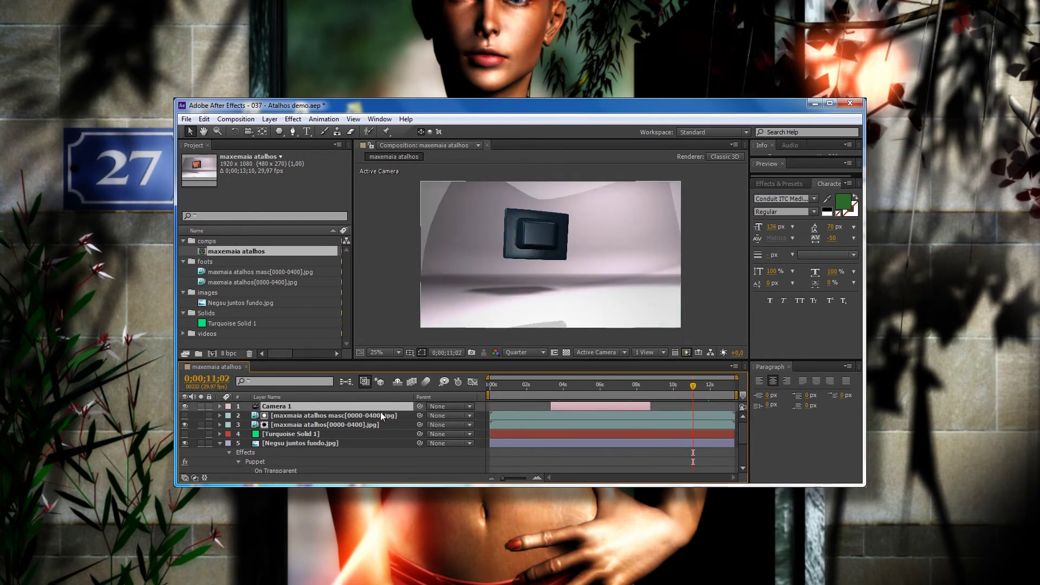
# Step: Extend Camera 1's out-point to 0;00;11;02, preview from the start, then run and interrupt a RAM preview
pyautogui.press('ctrl+alt+less')
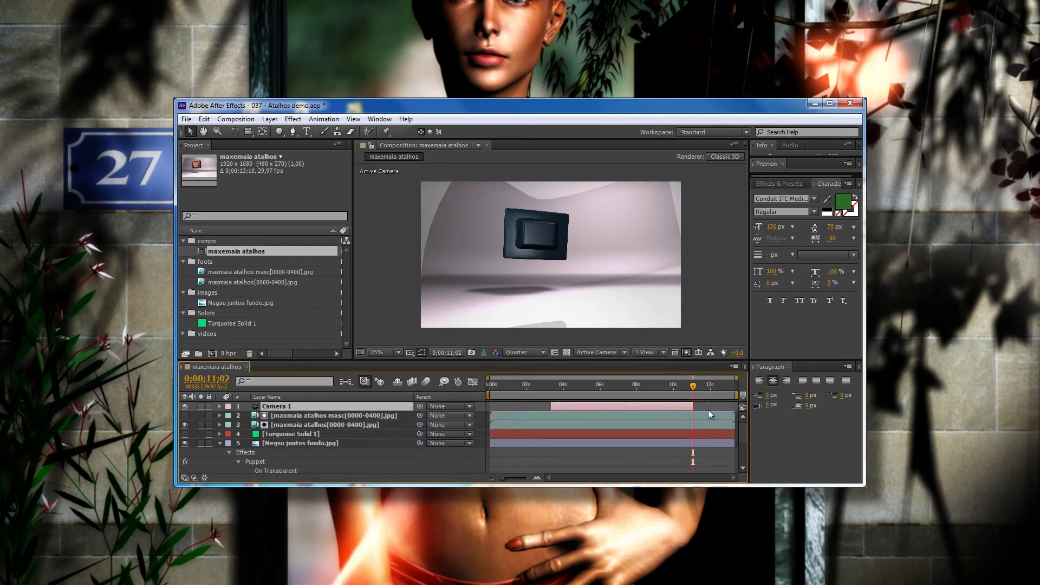
pyautogui.press('Home')
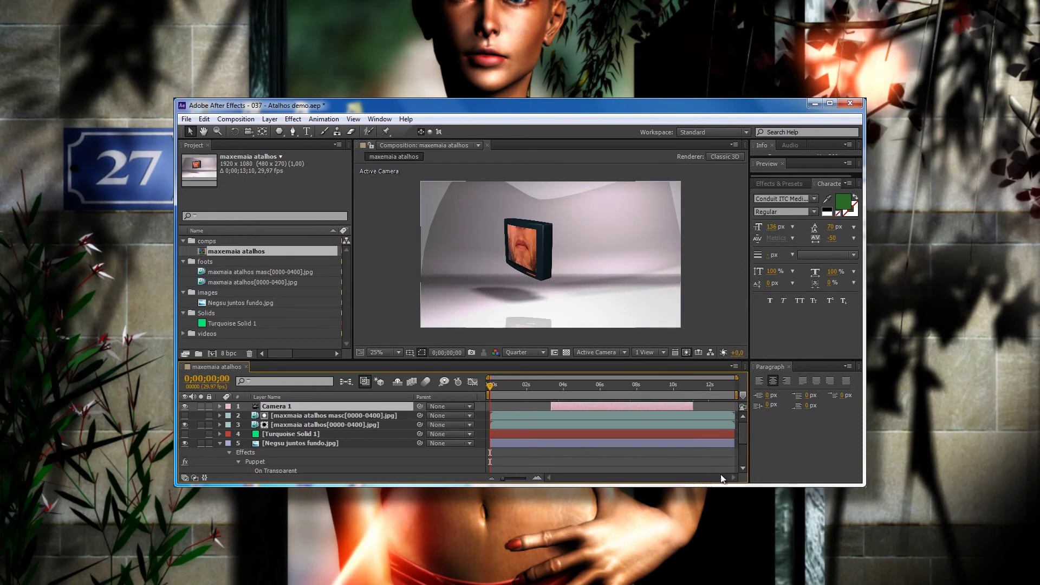
pyautogui.press('space')
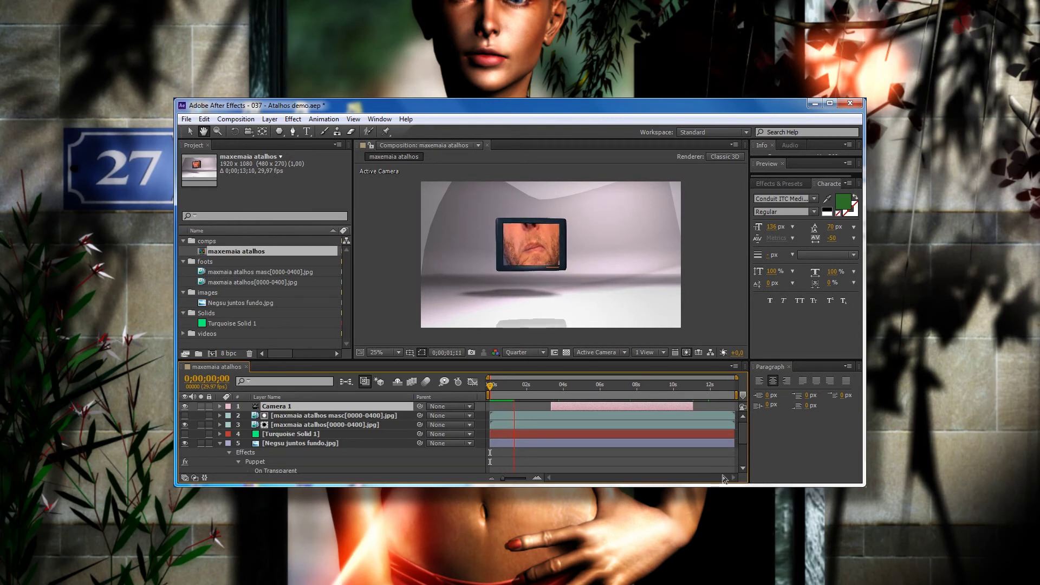
pyautogui.press('KP_0')
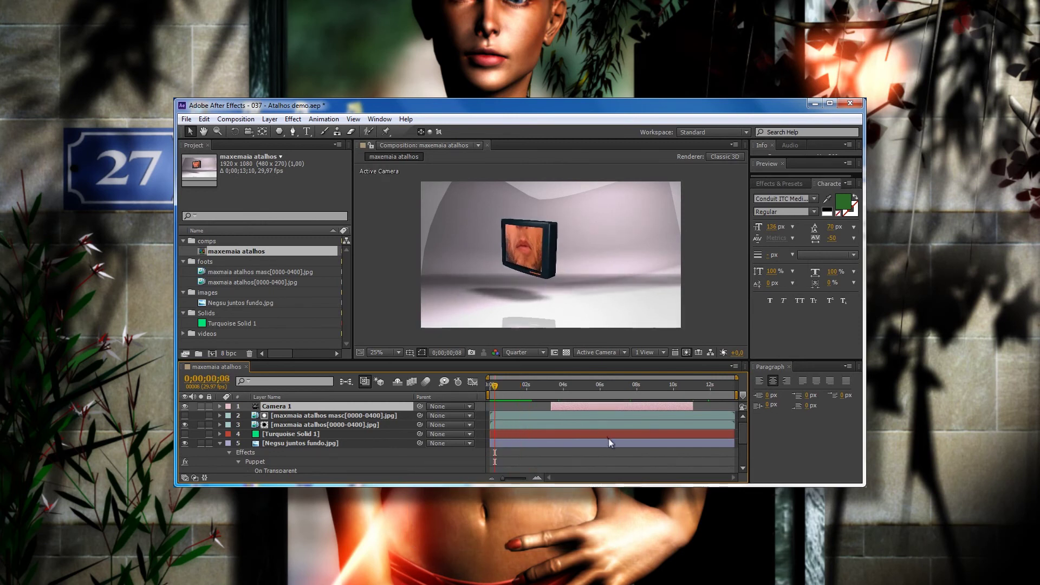
pyautogui.press('KP_Decimal')
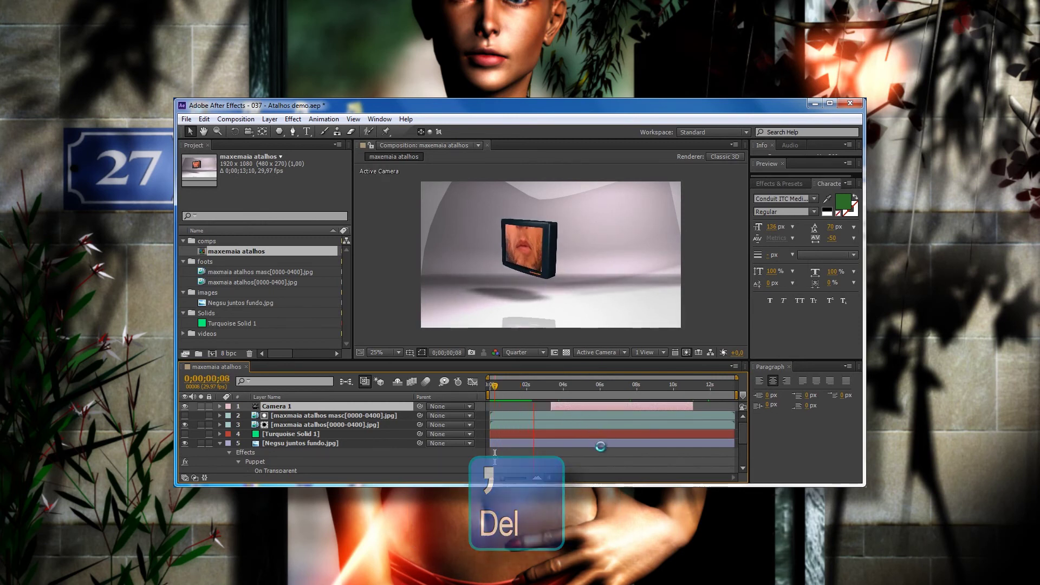